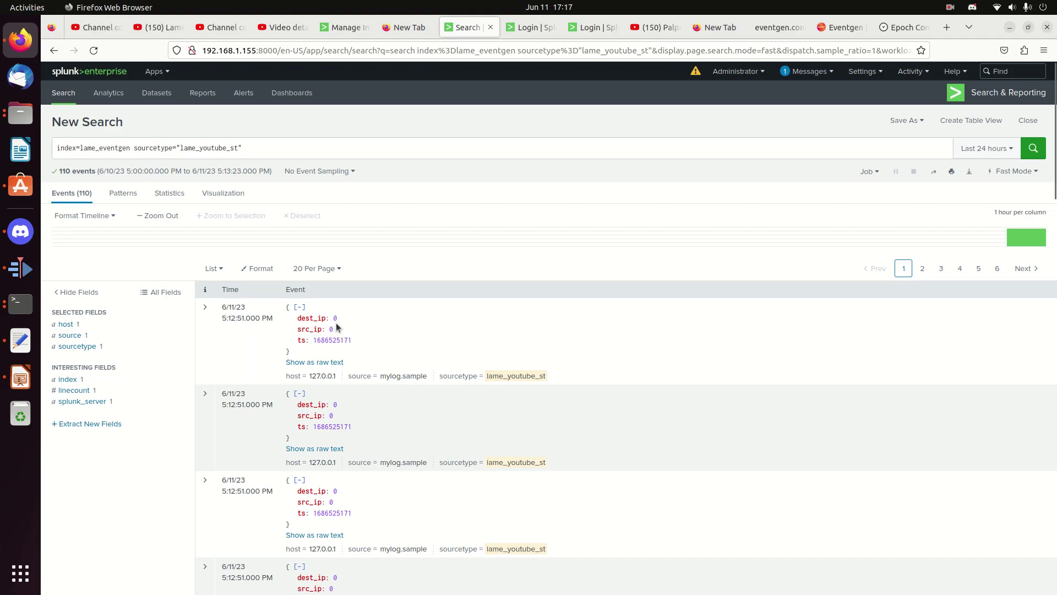
Step: Bring the eventgen notes forward and highlight the 'random -> ipv4' and 'file' replacement types
click(20, 341)
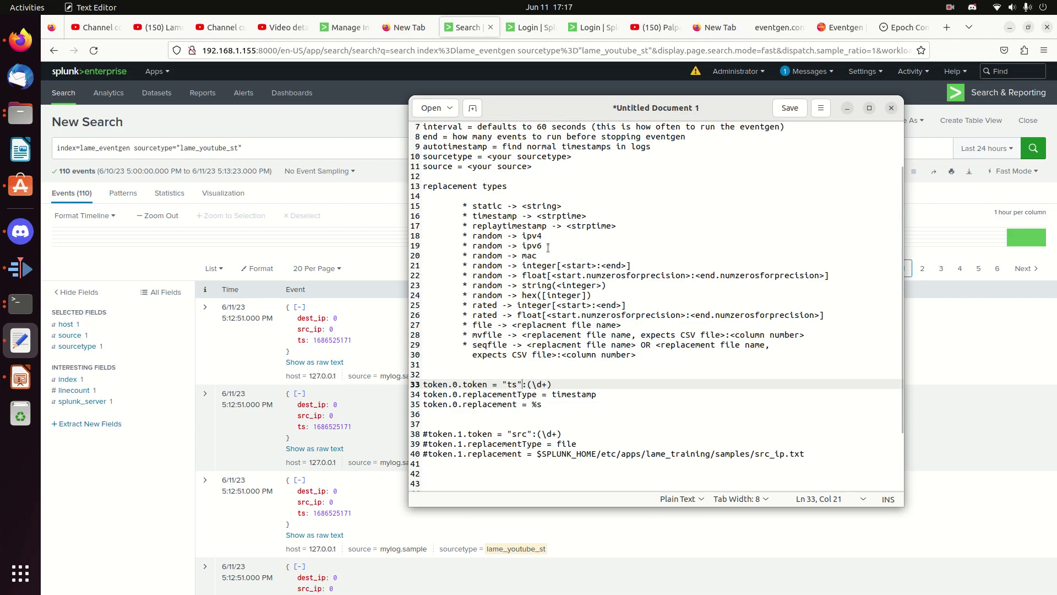
drag(544, 237, 472, 237)
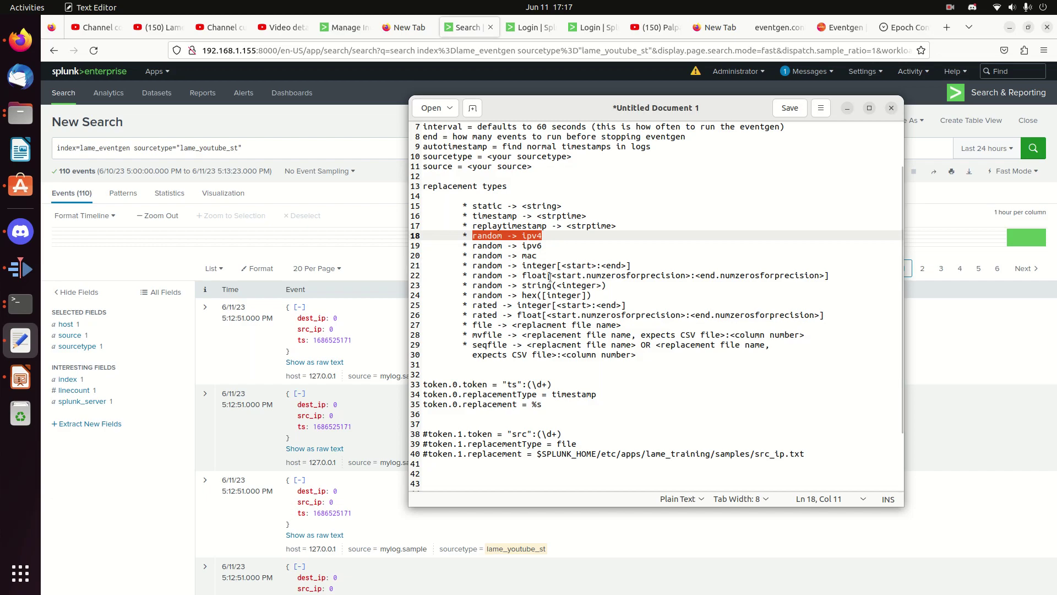
click(543, 237)
click(537, 247)
double_click(530, 237)
click(502, 236)
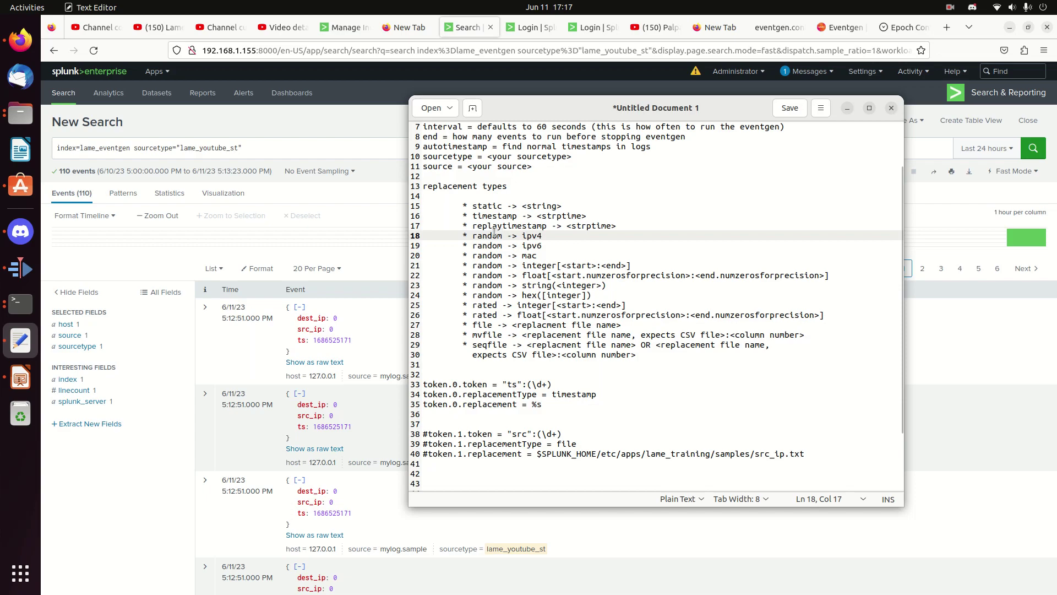
mouse_move(472, 237)
mouse_down()
mouse_move(542, 236)
mouse_move(472, 236)
mouse_up()
click(546, 235)
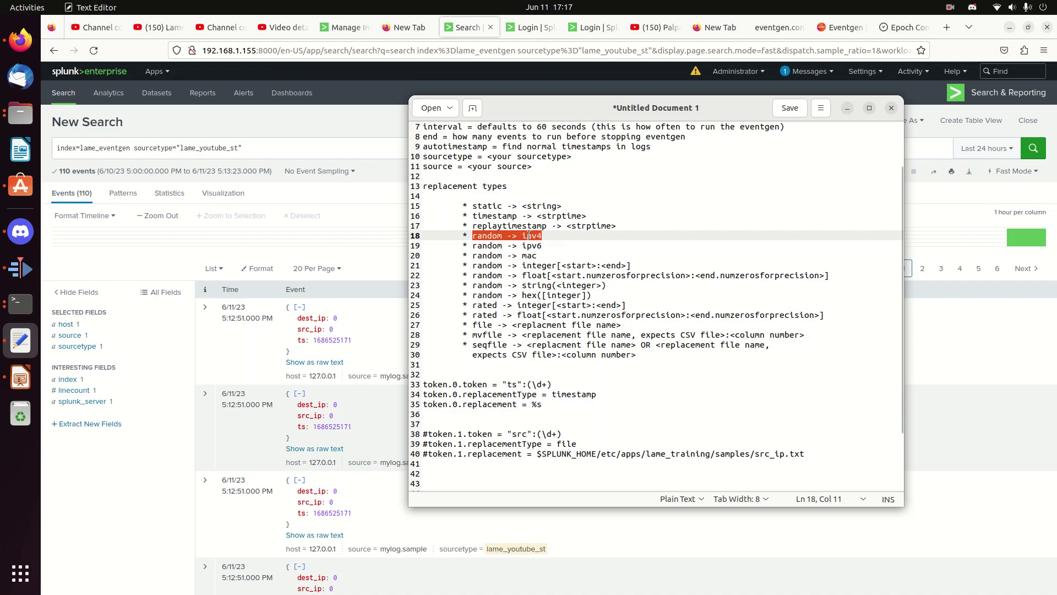
click(543, 235)
drag(543, 235, 472, 234)
click(555, 239)
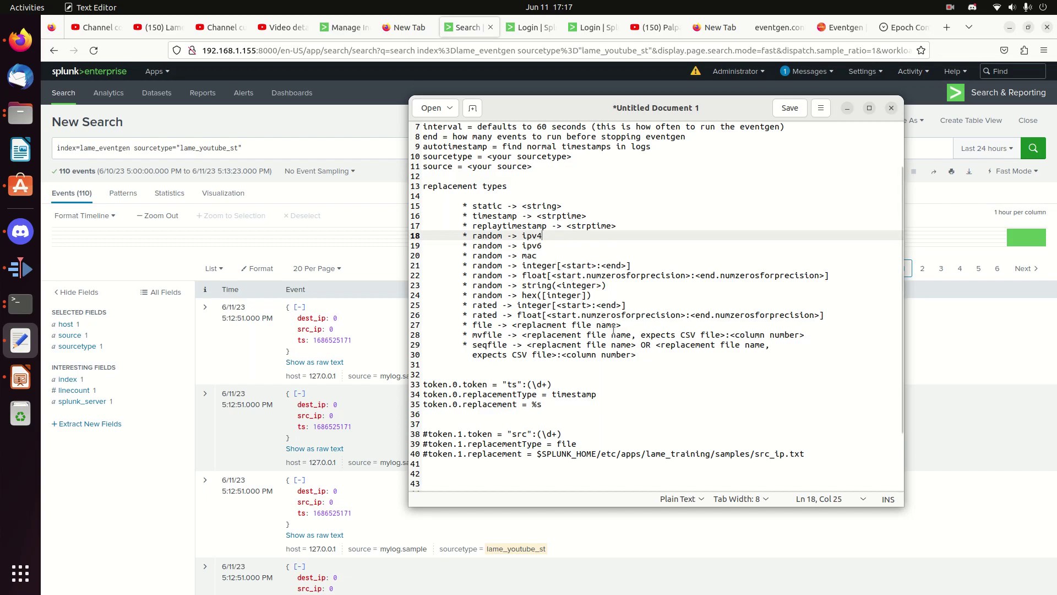
drag(474, 325, 621, 326)
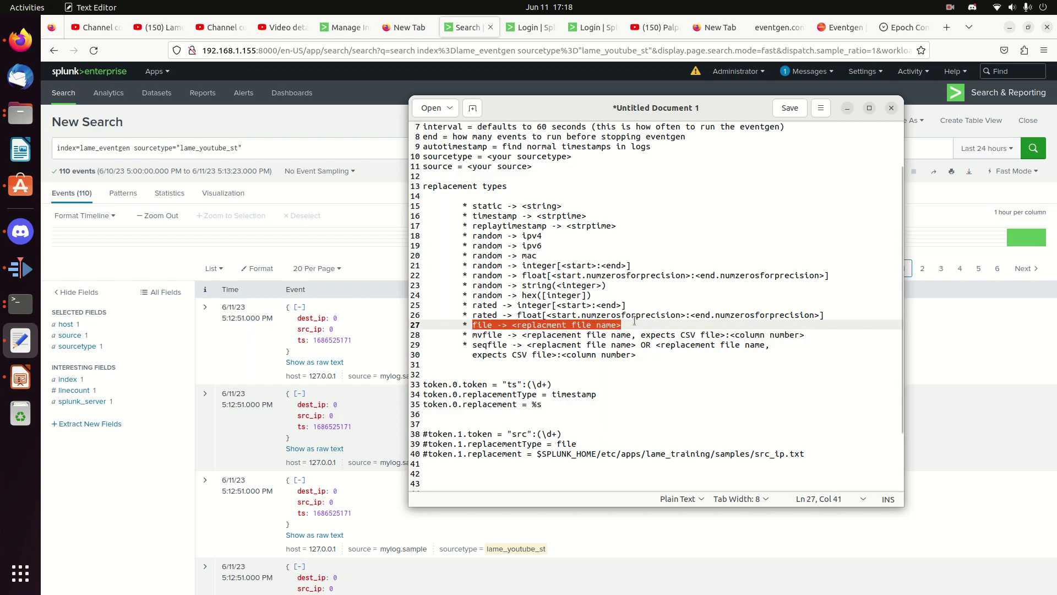
double_click(602, 325)
triple_click(583, 322)
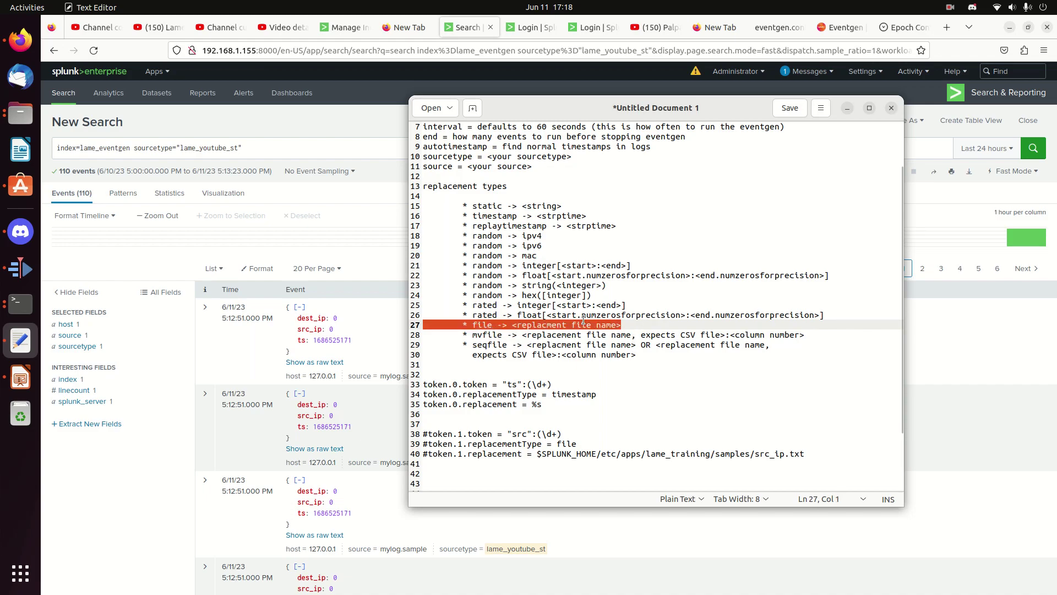
drag(472, 325, 643, 325)
click(637, 335)
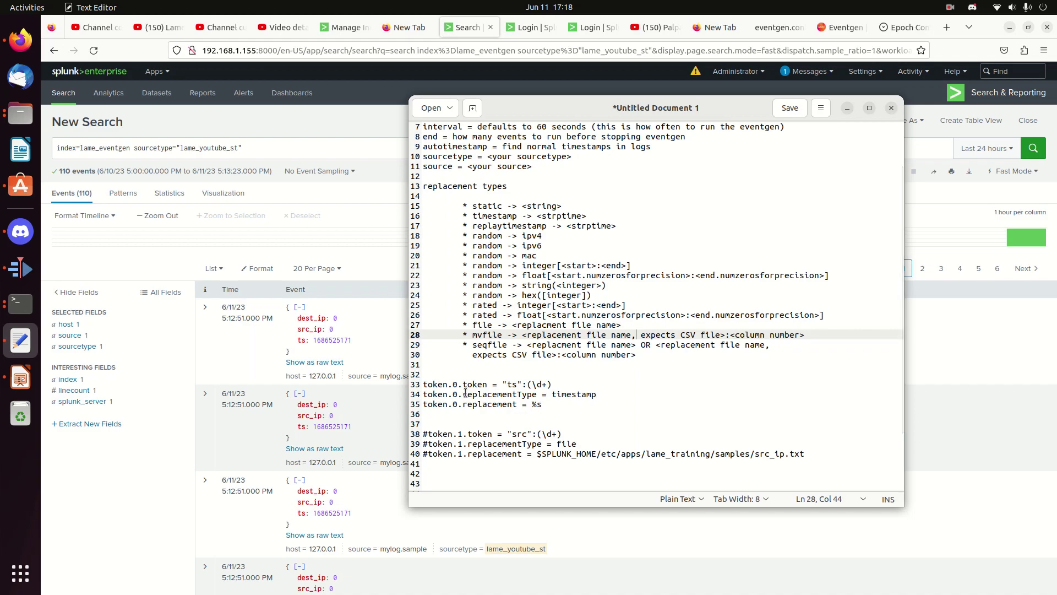
Step: Switch to the lew_app terminal and hide the vim eventgen.conf window
click(30, 307)
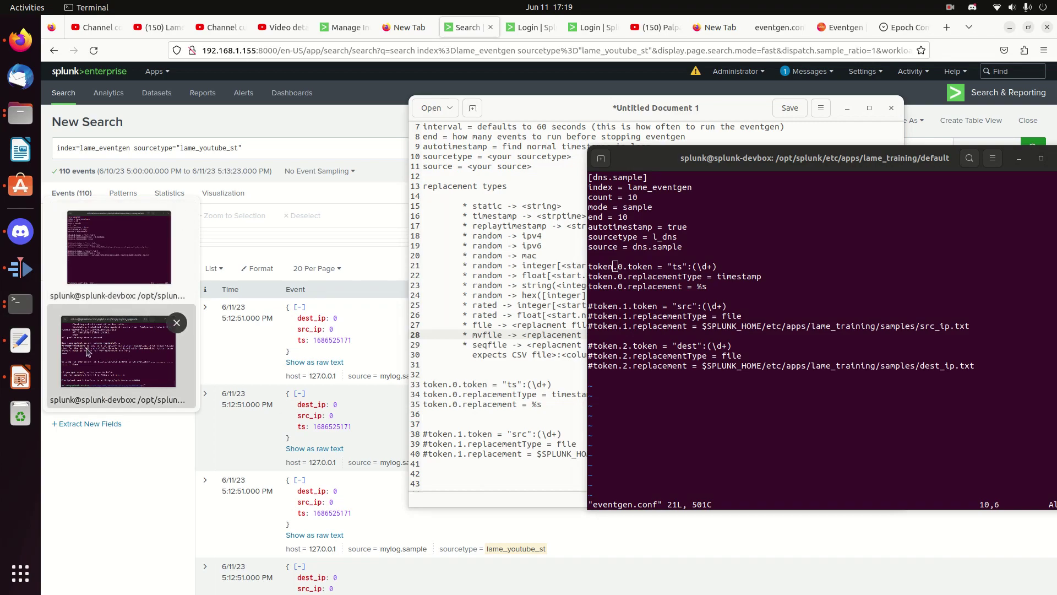
click(119, 353)
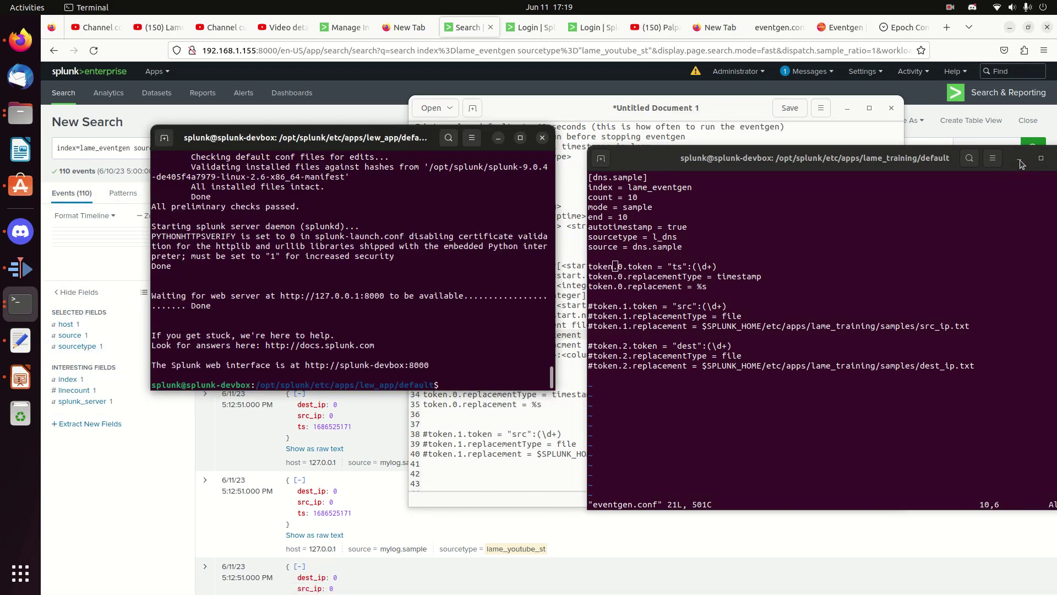
key(super+h)
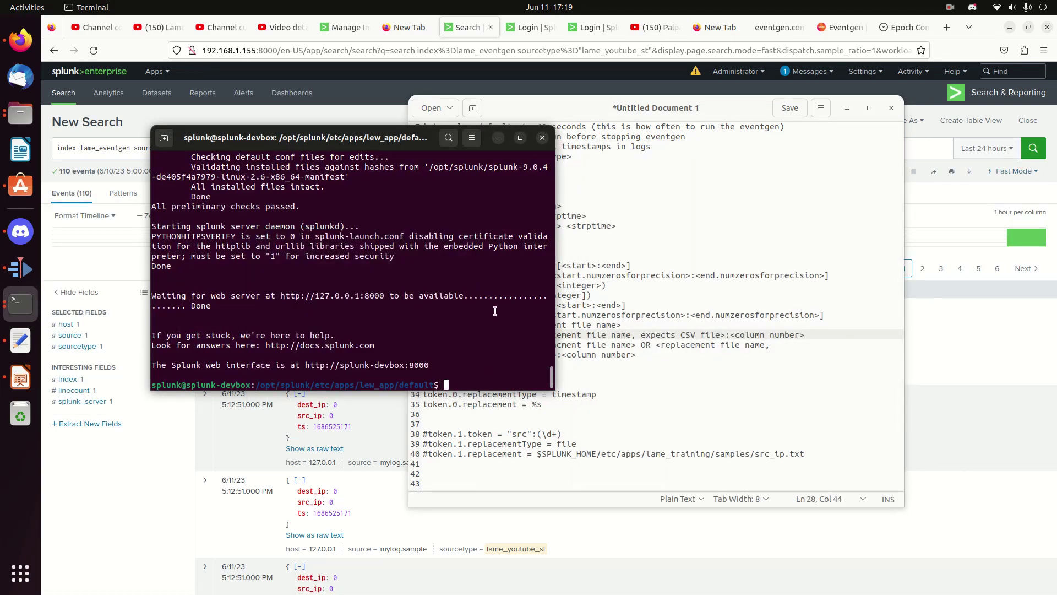
Step: Print ../samples/mylog.sample with cat and point out its ts and src_ip fields set to 0
text(v)
key(BackSpace)
text(cat ..)
text(/sa)
key(Tab)
text(my)
key(Tab)
key(Return)
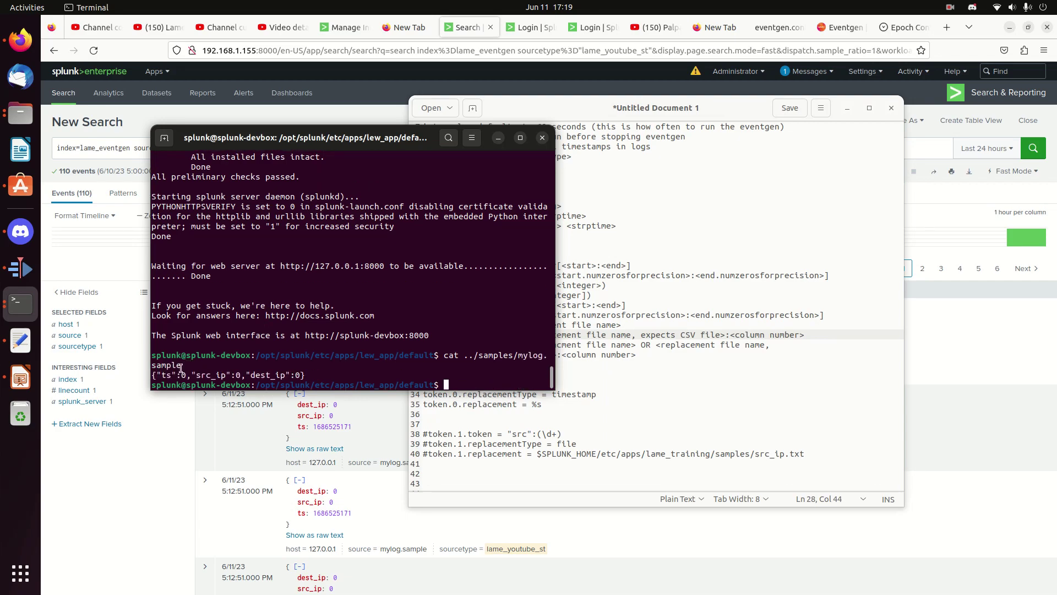
drag(191, 375, 242, 372)
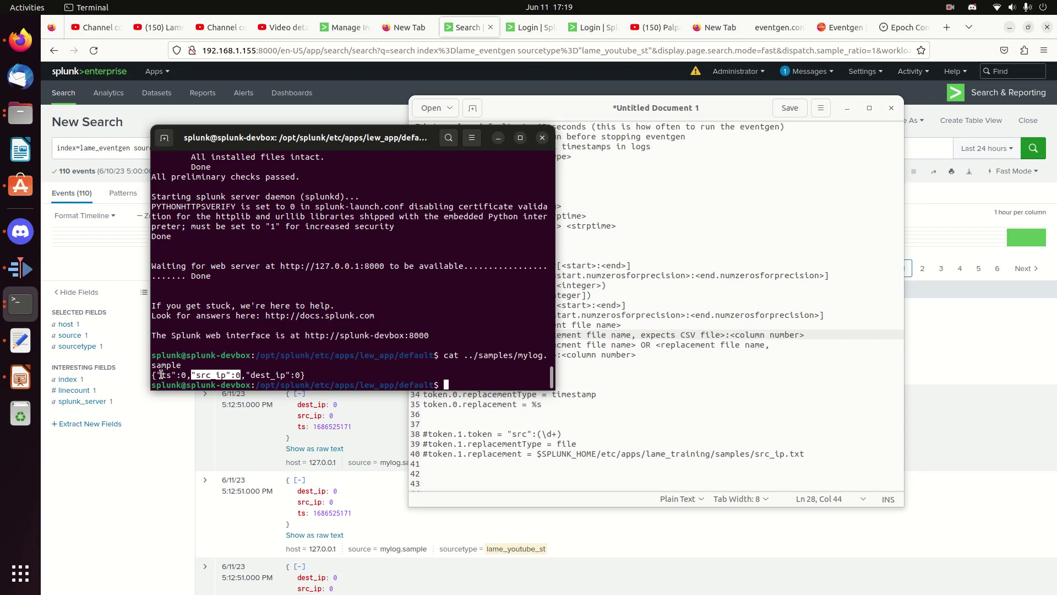
drag(156, 376, 304, 375)
click(243, 375)
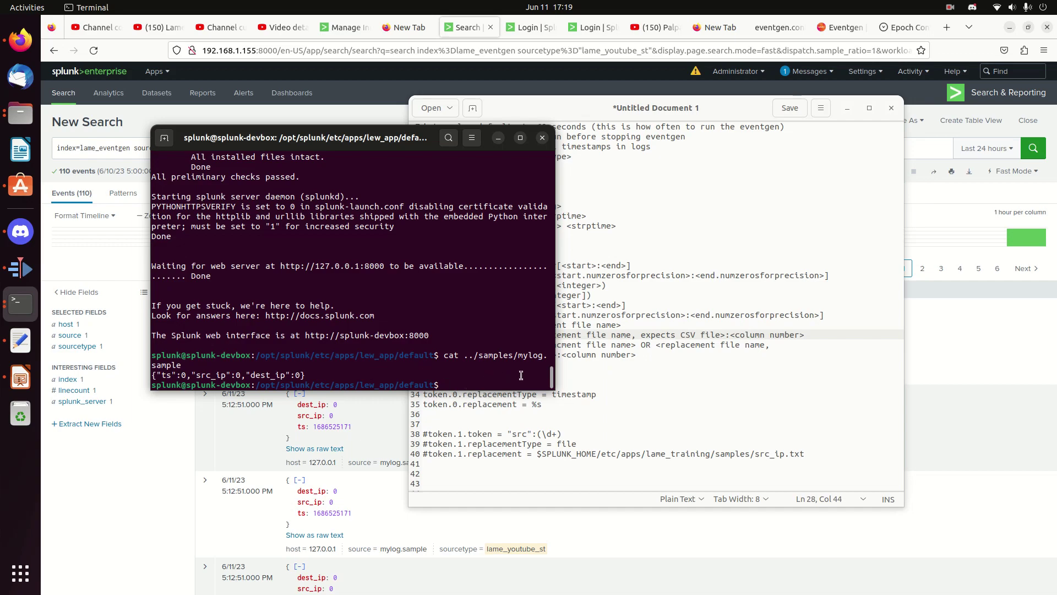
click(628, 411)
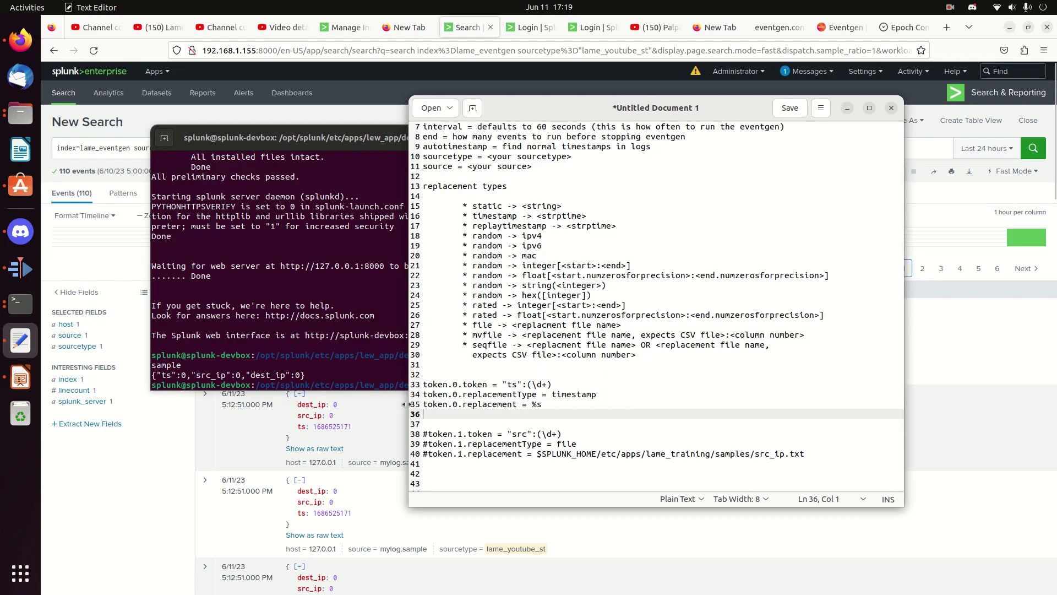
Step: Change the token field name on line 38 from "src" to "src_ip"
click(524, 440)
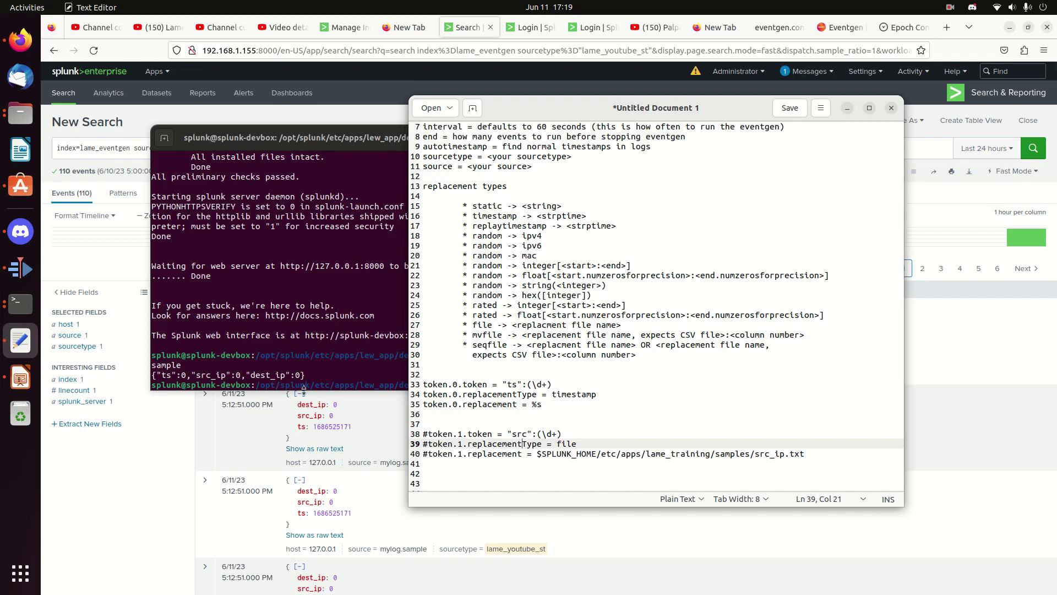
click(532, 435)
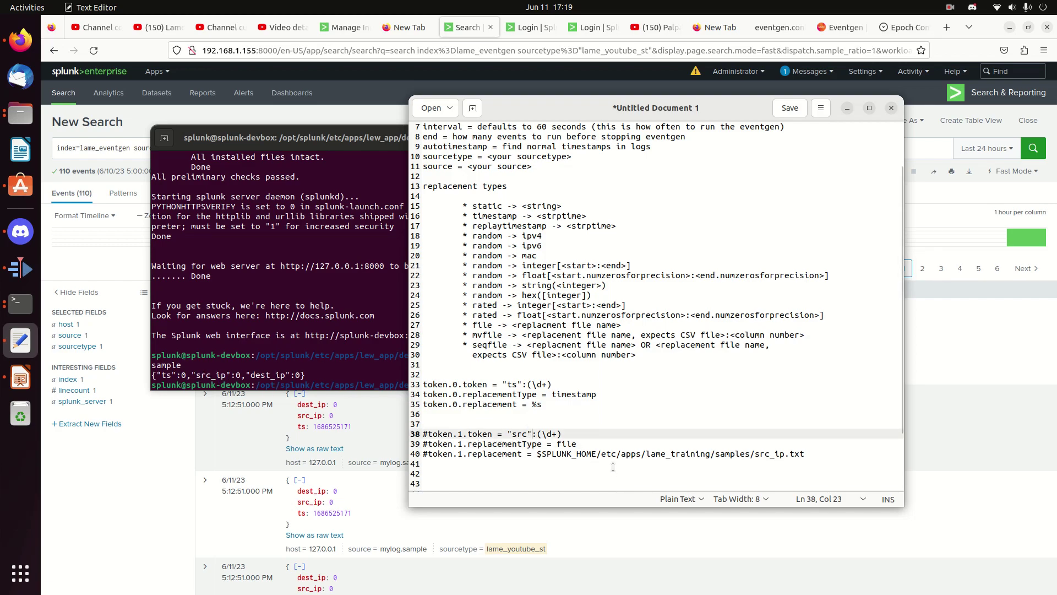
text(_ip)
Step: Replace lame_training with lew_app in the $SPLUNK_HOME samples/src_ip.txt path
drag(539, 456, 604, 452)
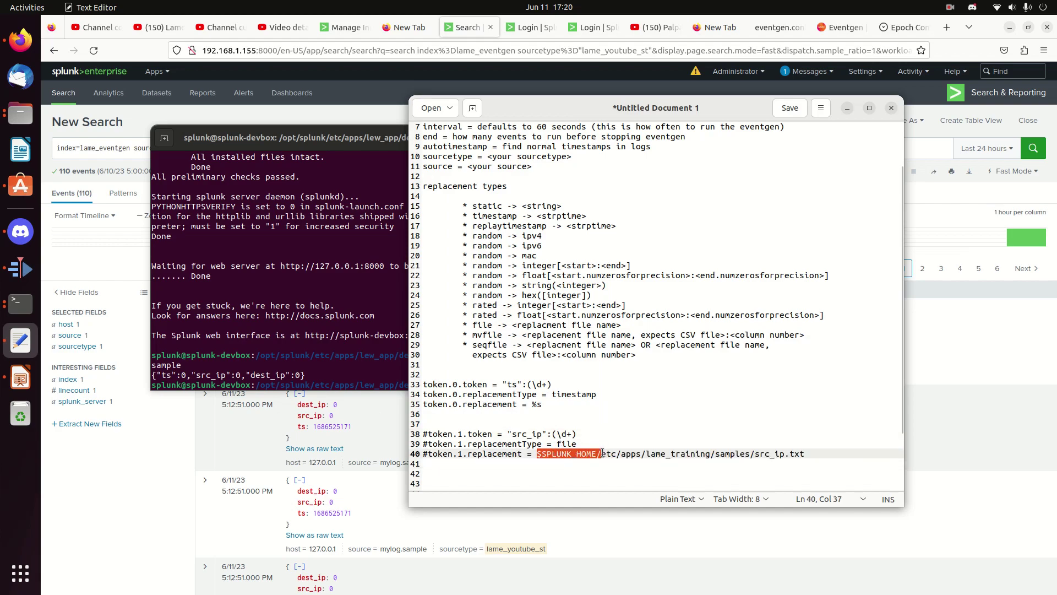
double_click(697, 454)
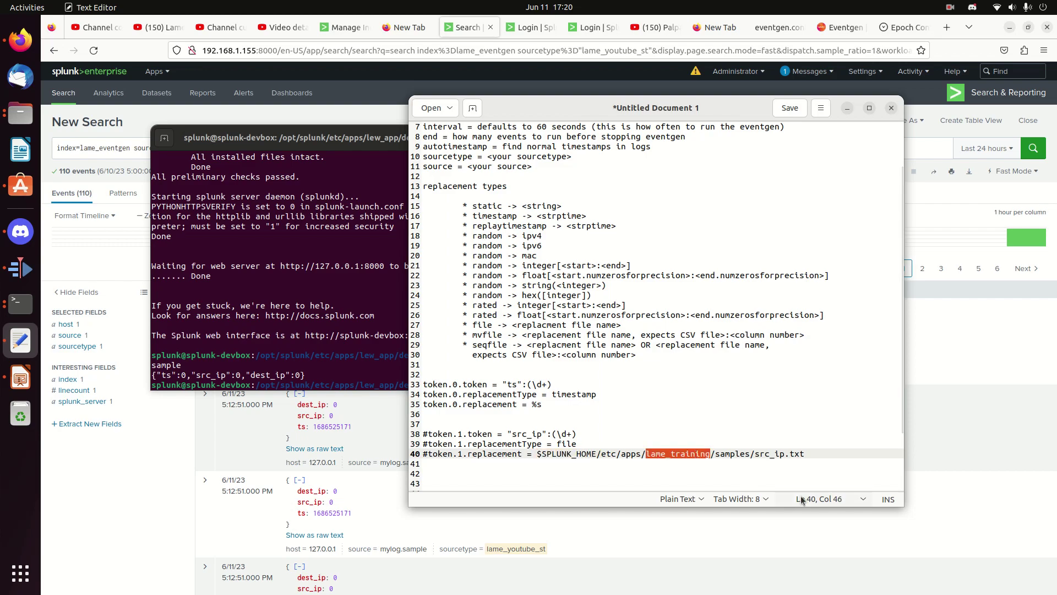
text(lew_)
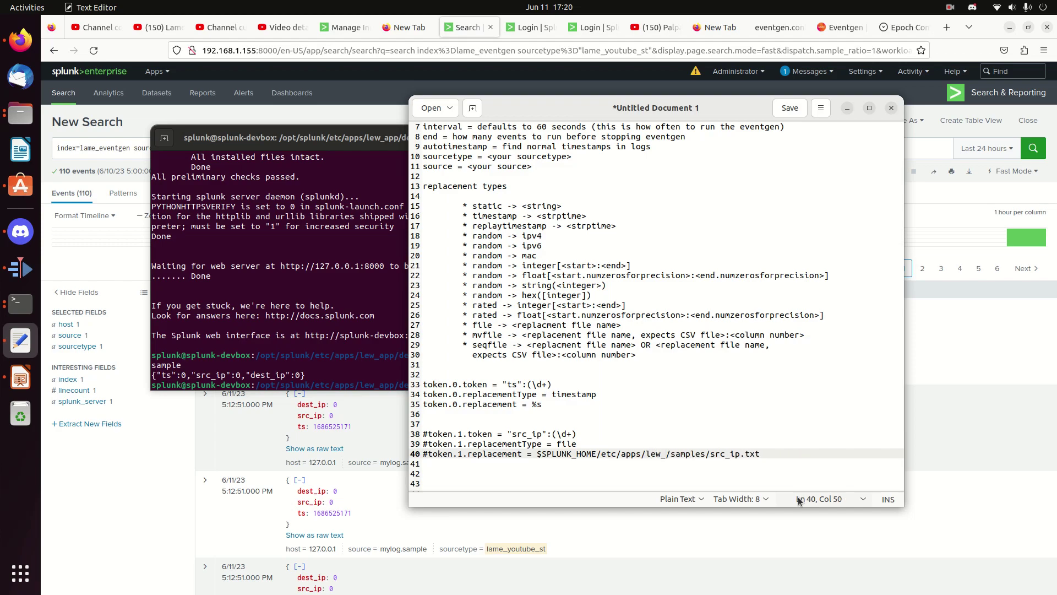
text(app)
key(Right)
key(Right)
key(Right)
key(Right)
key(Right)
key(Right)
key(Right)
key(Right)
key(Right)
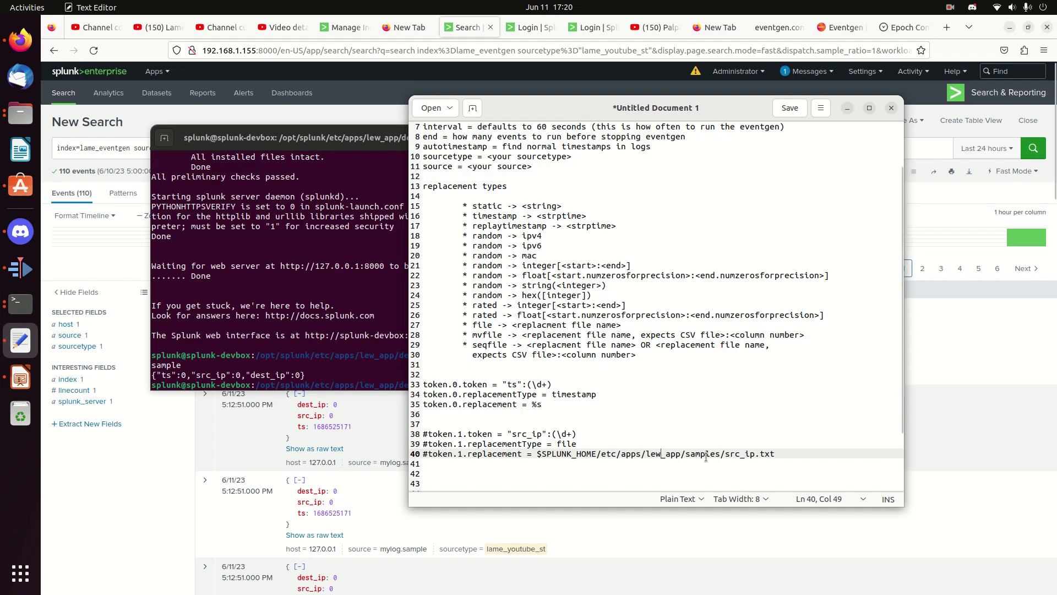
double_click(728, 453)
click(776, 455)
drag(769, 455, 728, 454)
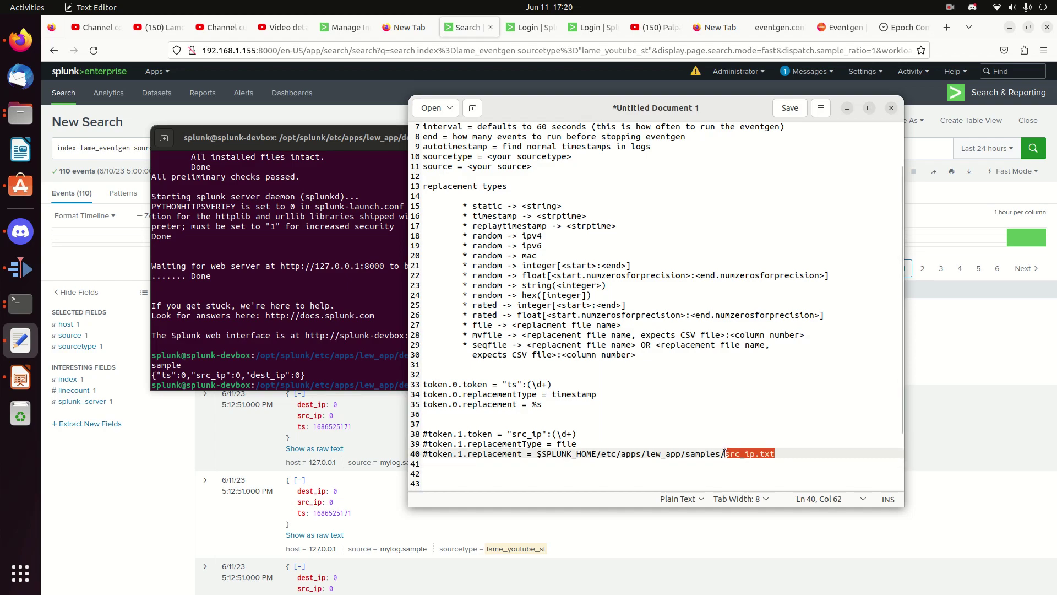
Step: Move from lew_app into the samples folder and list its files
click(343, 377)
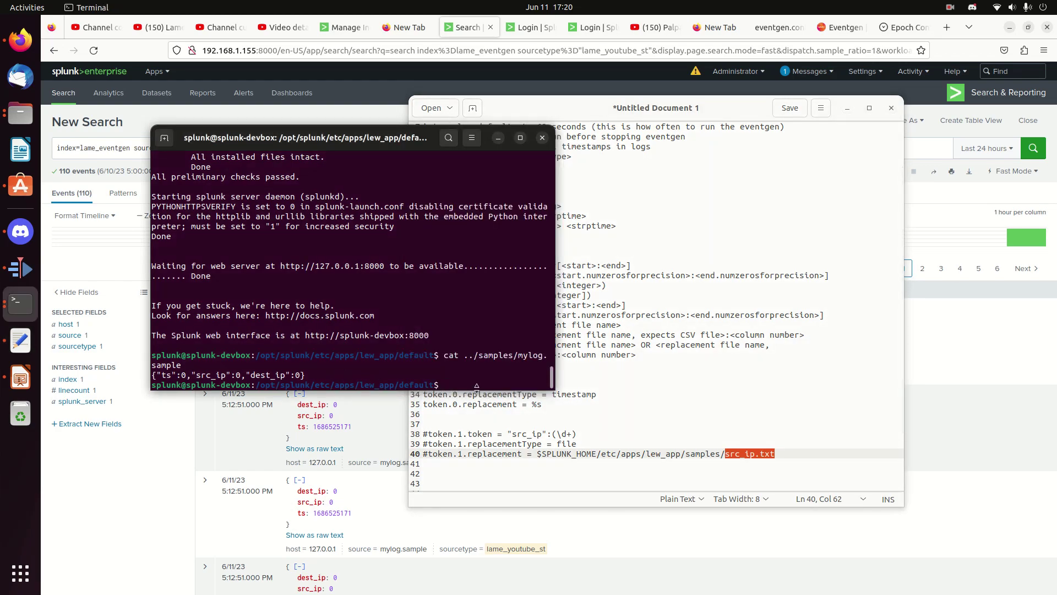
text(cd ..)
key(Return)
text(sa)
key(Tab)
key(Return)
text(ls)
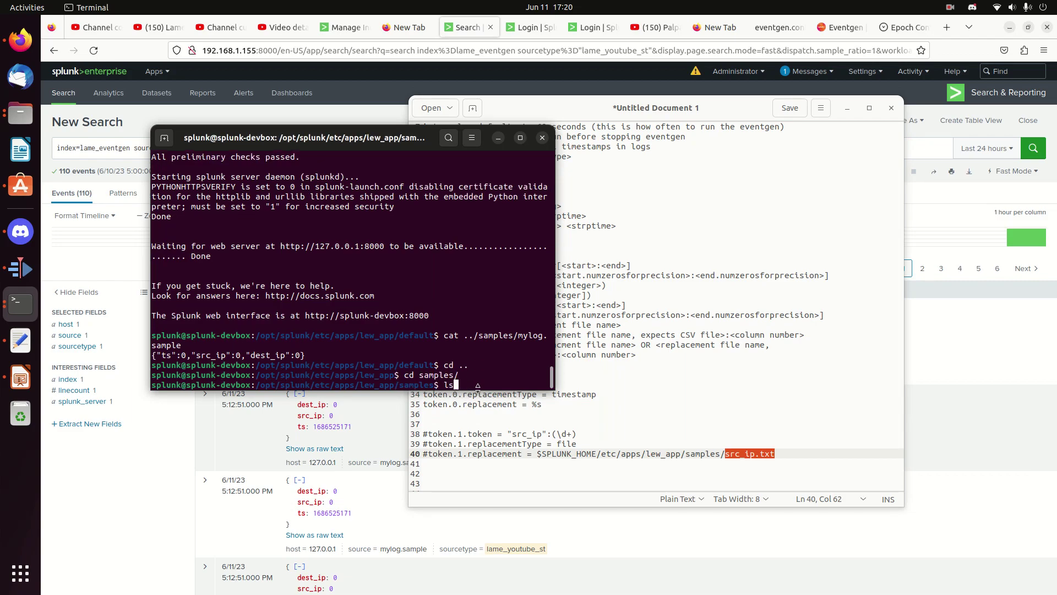
key(Return)
Step: Create src_ip.txt in vi with "10.0.0.1", "10.0.0.2", "10.0.0.3" and "10.0.0.4" on separate lines
text(vi src_ip.txt)
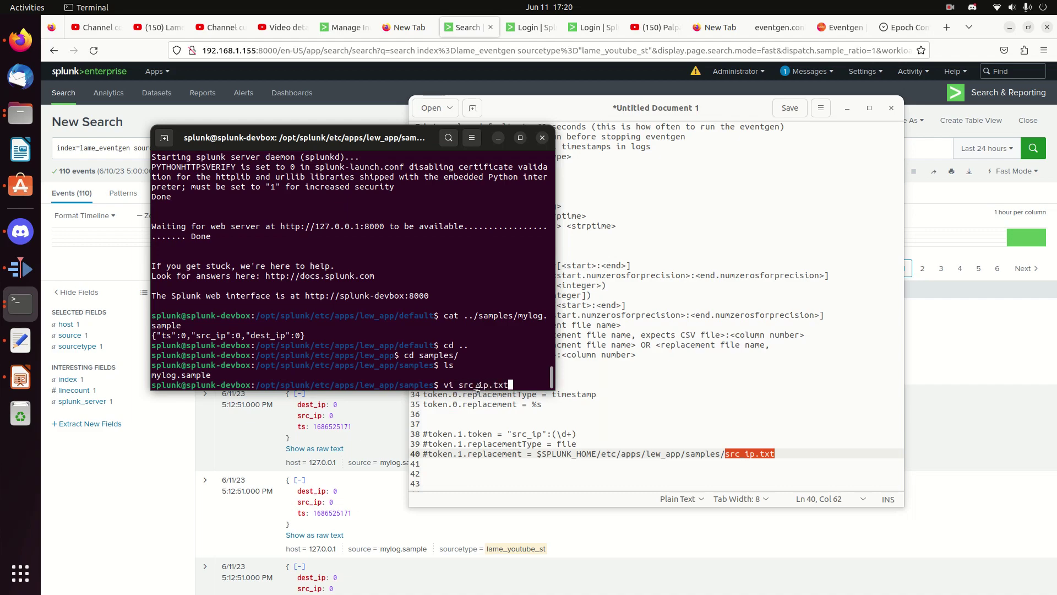
key(Return)
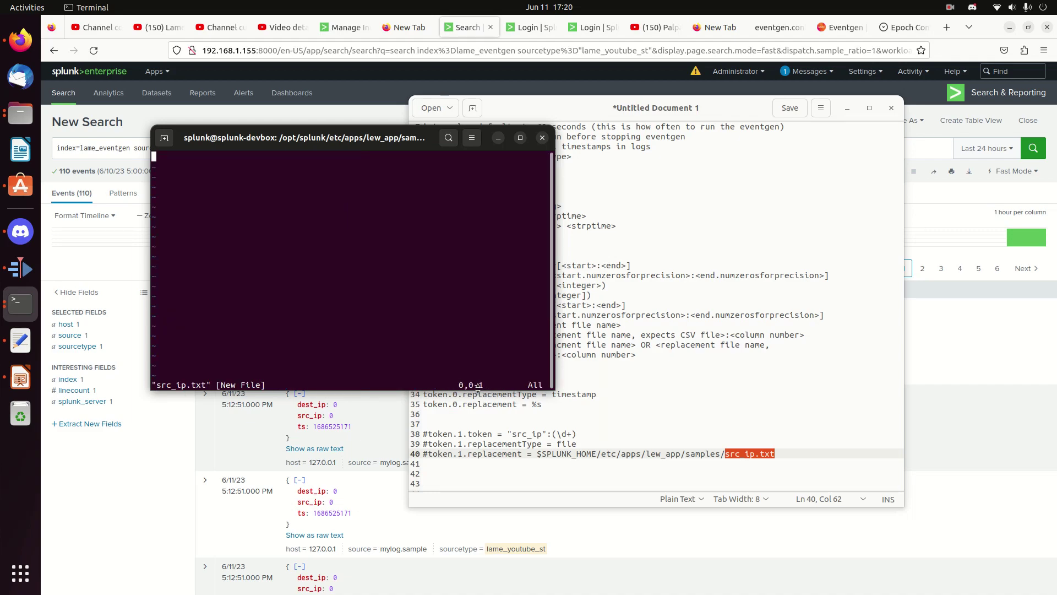
text(i")
text(10.0.0.1")
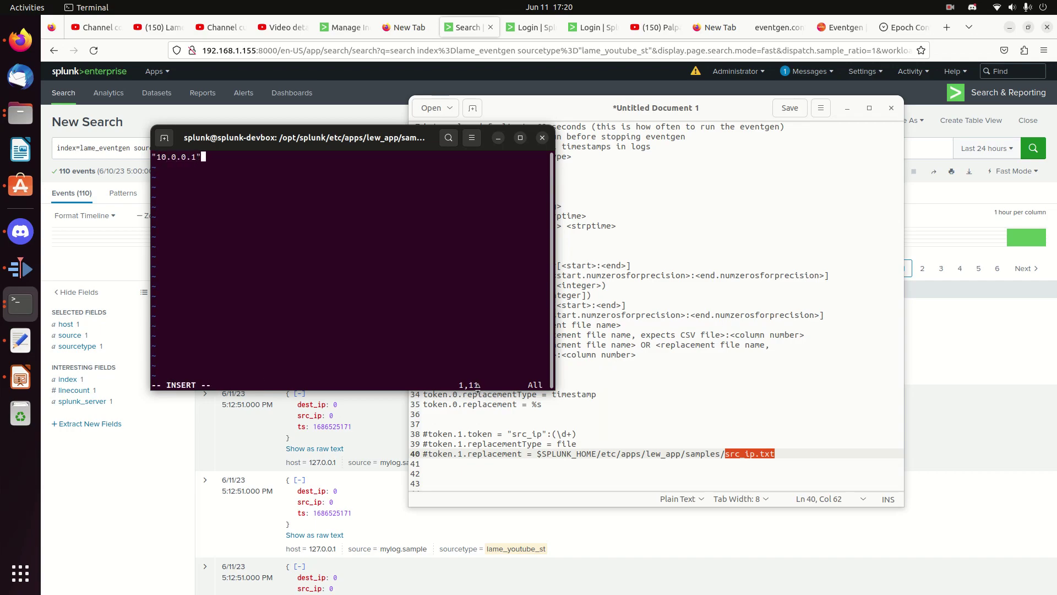
key(Return)
text("10.0.0.2")
key(Return)
text("10.0.0.3" "10.0.0.4")
key(Escape)
Step: Review the first address 10.0.0.1, then save and quit src_ip.txt with :wq
text(:wq)
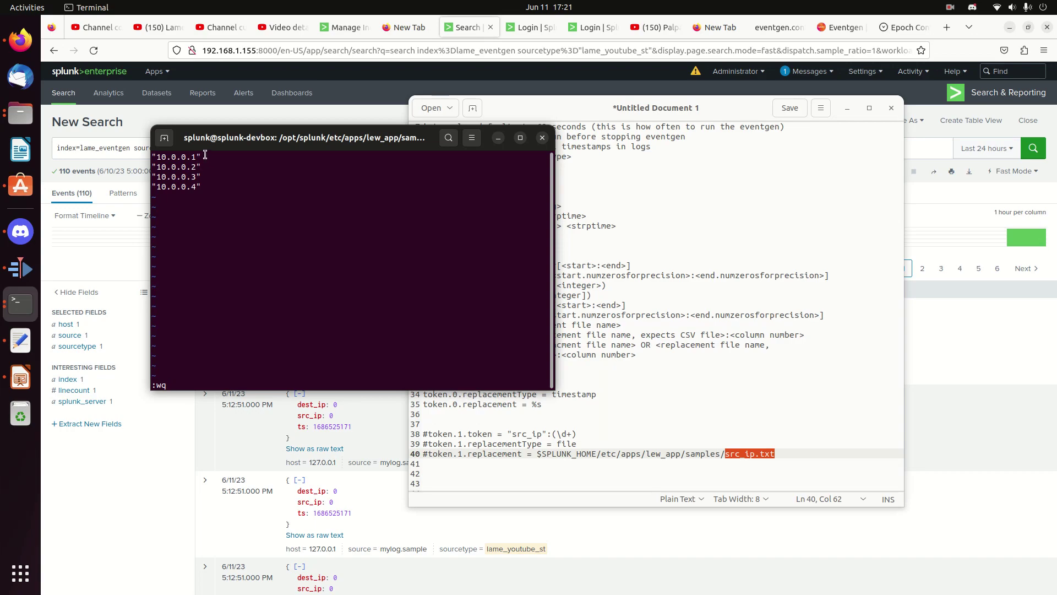
drag(207, 158, 151, 156)
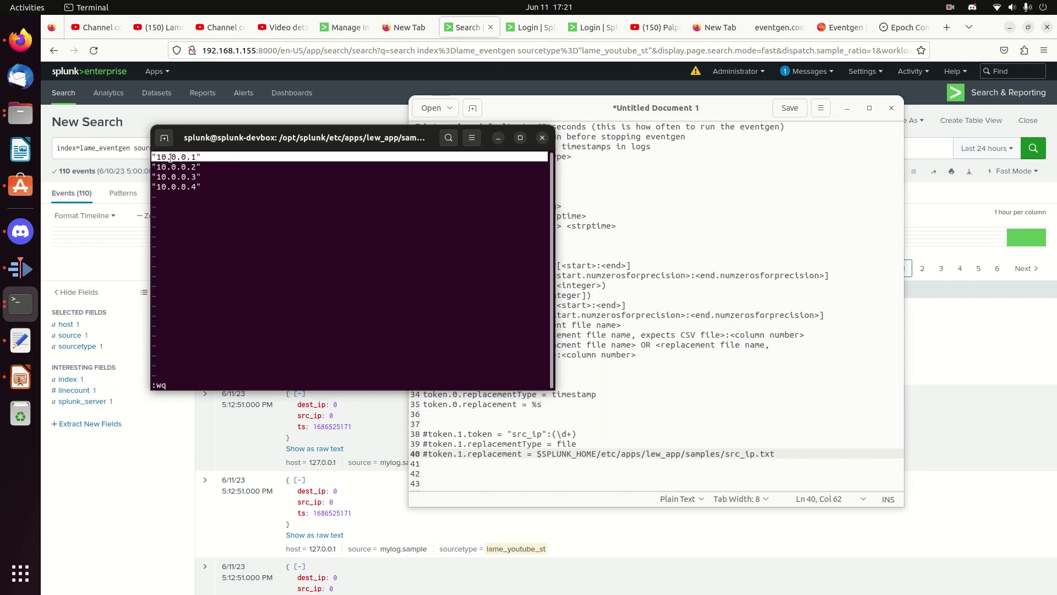
click(159, 158)
drag(159, 158, 196, 157)
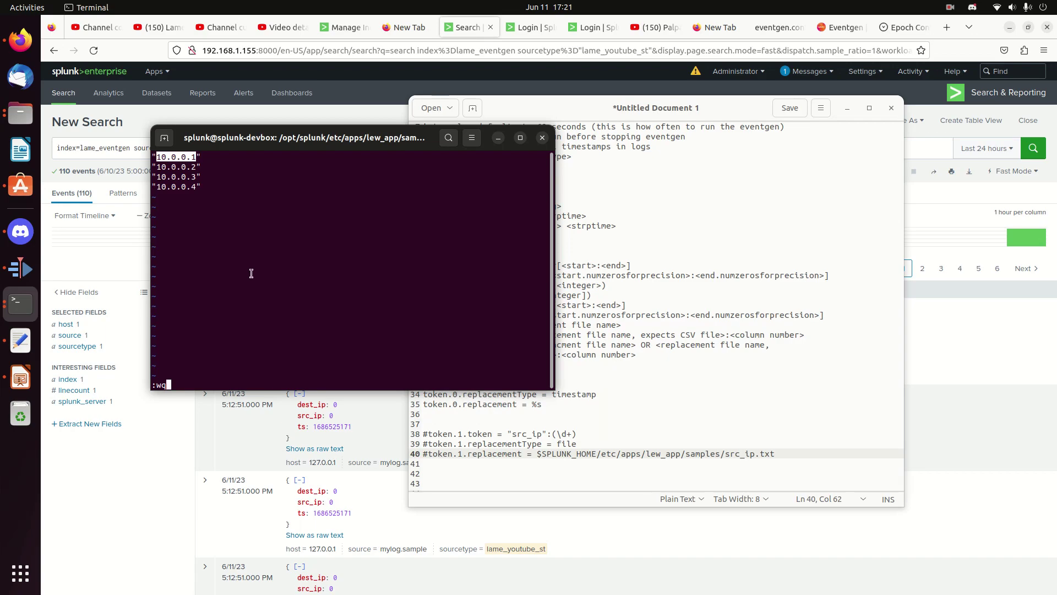
triple_click(206, 159)
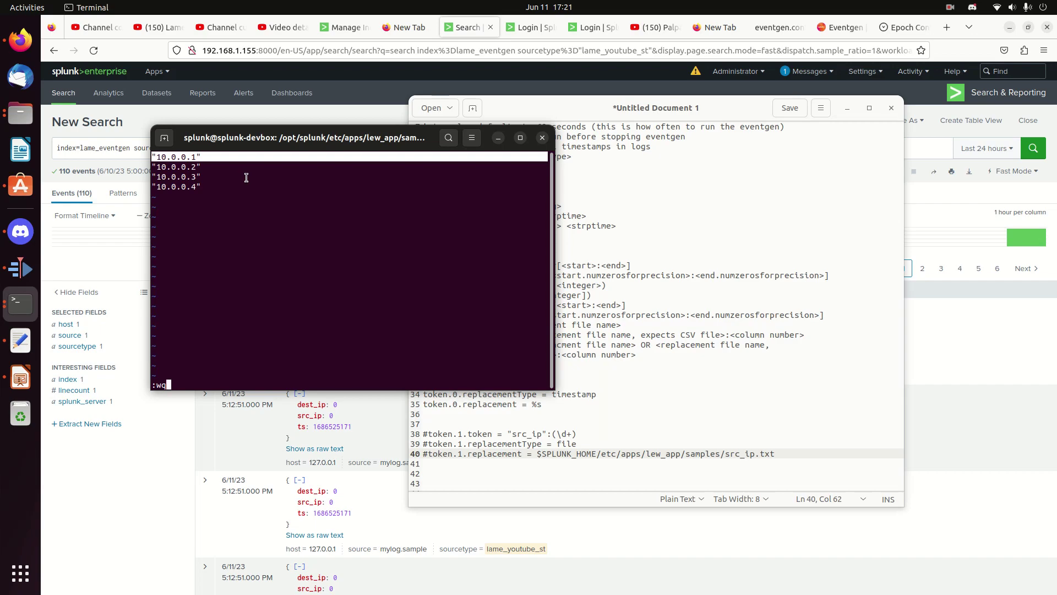
key(Return)
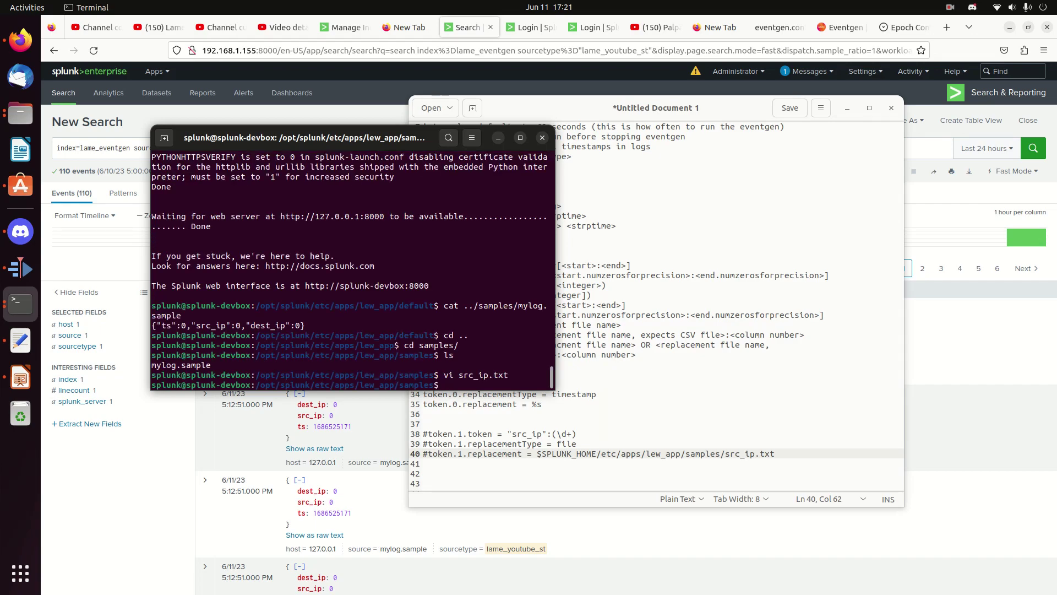
Step: Display mylog.sample and point out its ts field
text(v)
key(BackSpace)
text(cat mylog.sample)
key(Return)
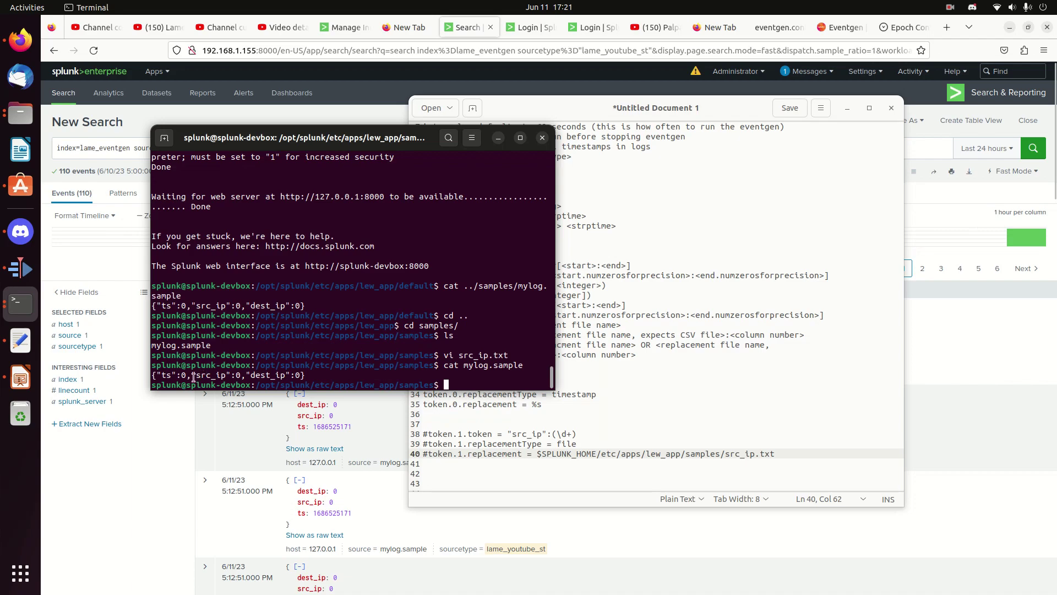
drag(184, 375, 184, 375)
drag(160, 376, 171, 376)
click(479, 386)
Step: List the samples folder showing src_ip.txt beside mylog.sample, and enter vi dest_ip.txt
text(ls)
key(Return)
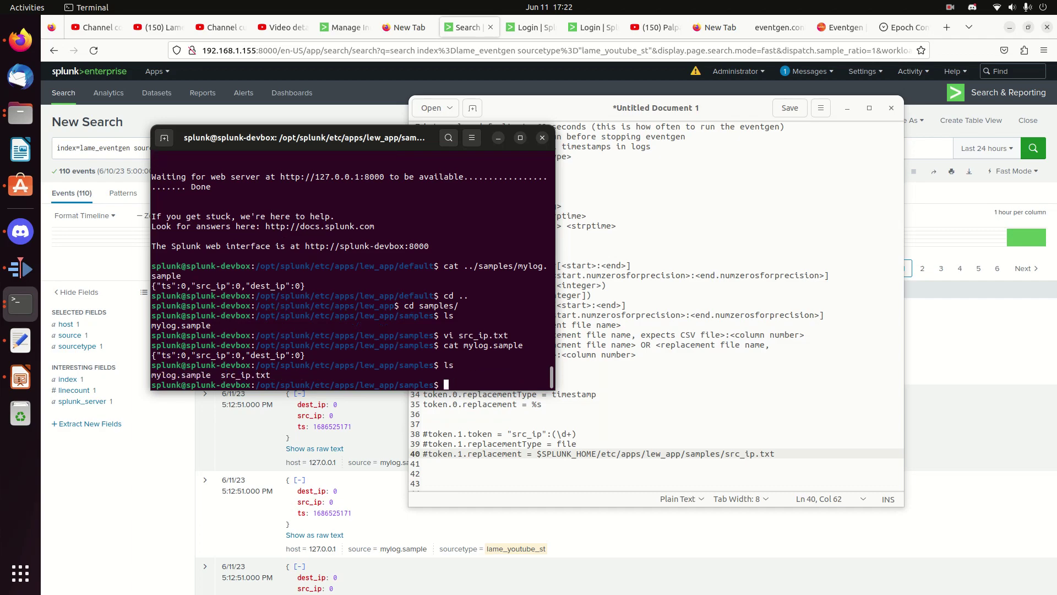
text(vi dest_ip.txt)
Step: Enter "8.8.8.8", "1.2.3.4", "10.5.5.1" and "10.1.1.1" into the new dest_ip.txt
key(Return)
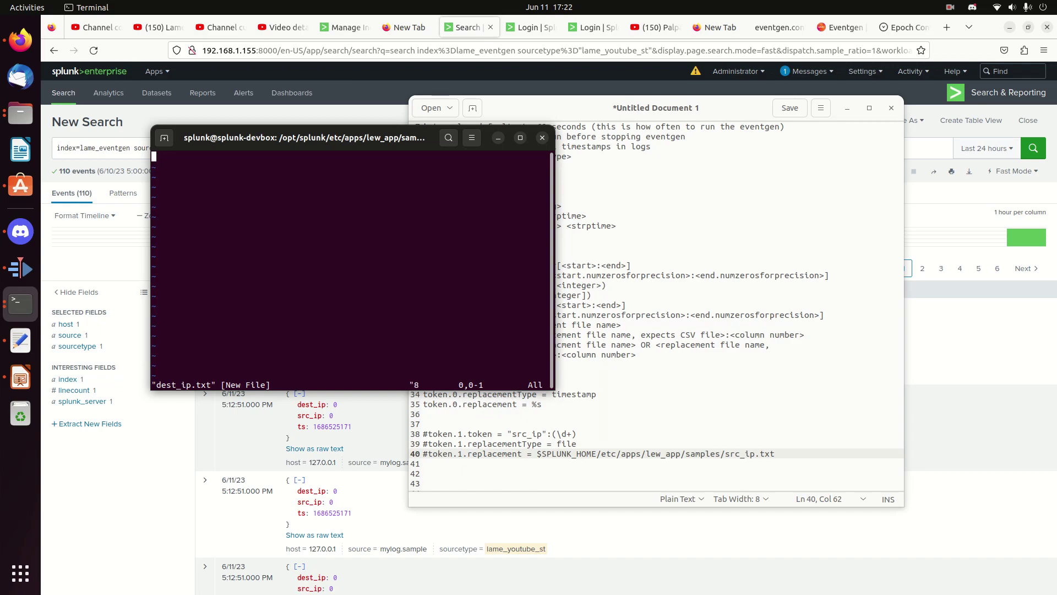
text(i)
text("8.8.8.8)
text(")
text(1)
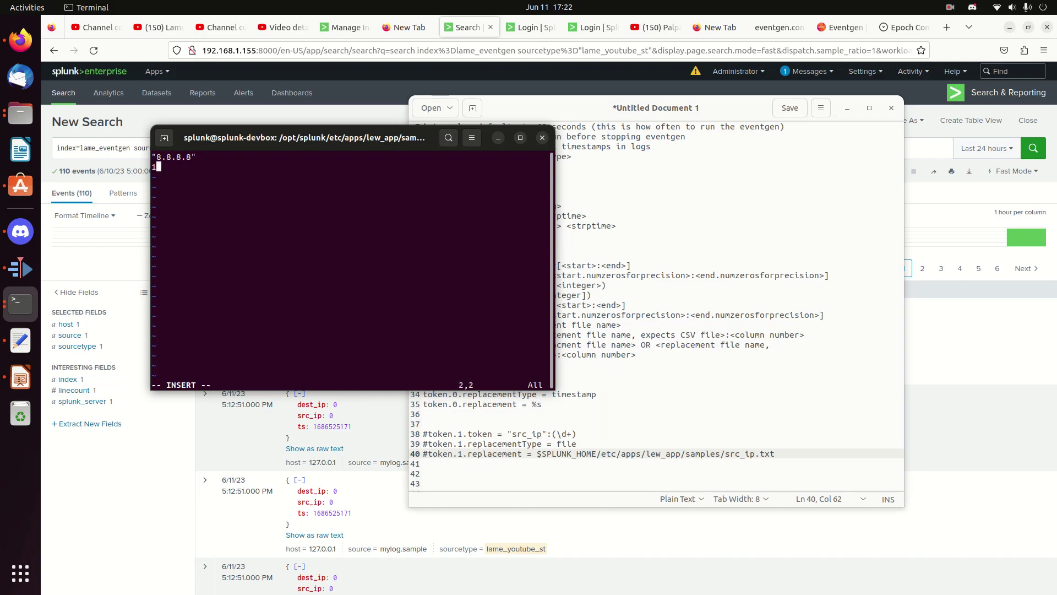
text(1.2.3.4")
text("10.5.1.)
key(BackSpace)
key(BackSpace)
text(5.1" "10.1.1.1")
key(Escape)
Step: Force-save dest_ip.txt with :wq! and list the folder to confirm it exists
text(:)
key(Escape)
key(colon)
key(ctrl+c)
text(wq)
key(Return)
text(:wq!)
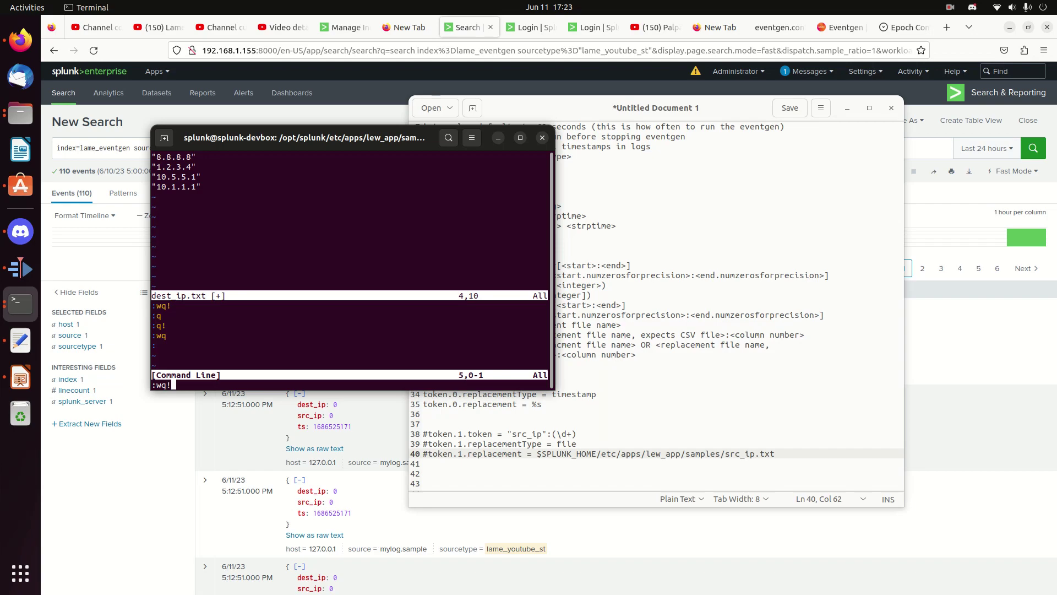
key(Return)
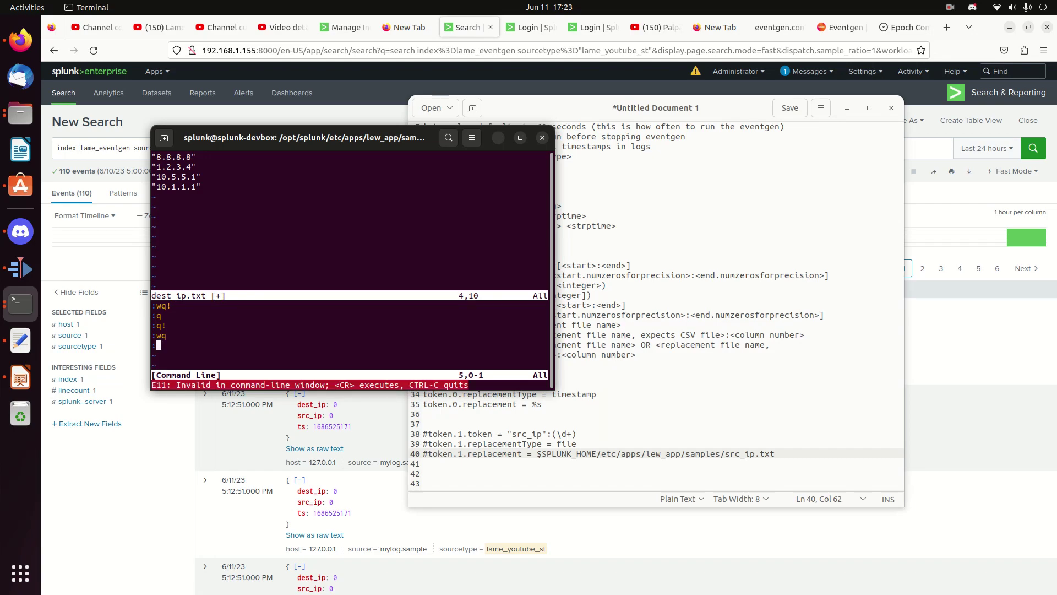
key(ctrl+c)
text(:wq!)
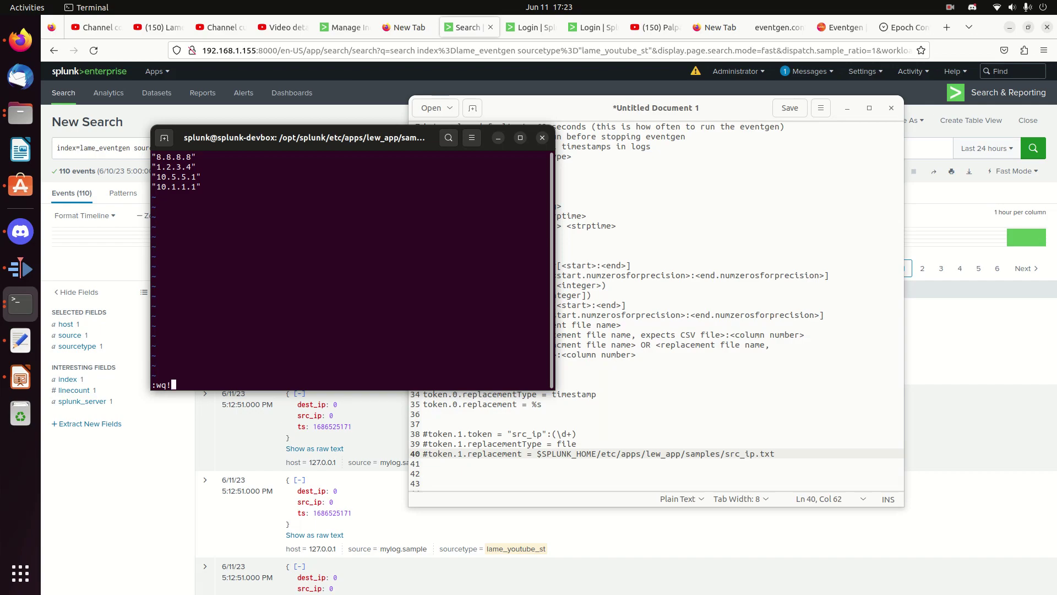
key(Return)
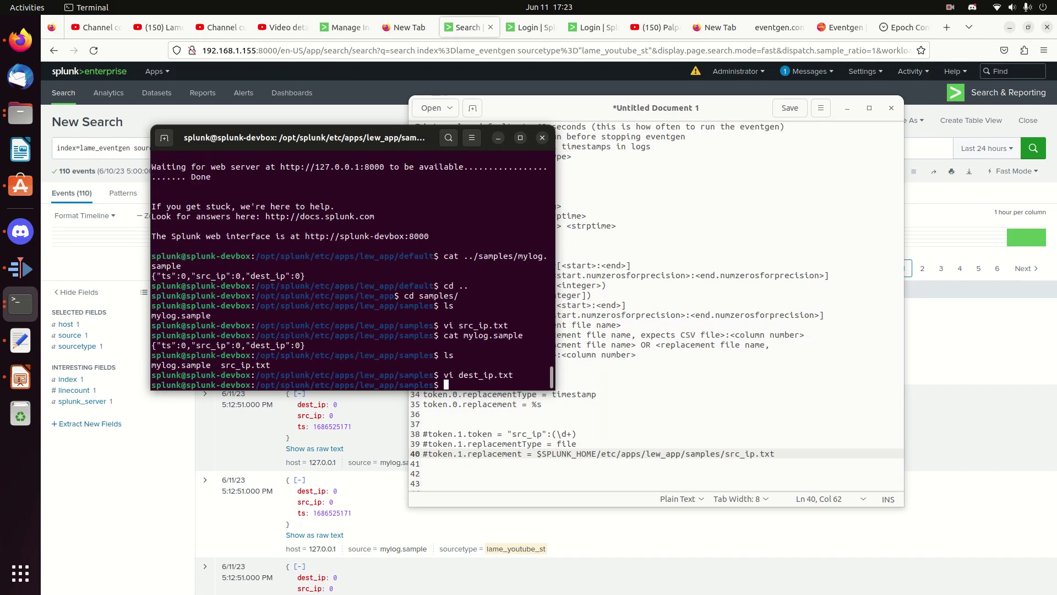
text(ls)
key(Return)
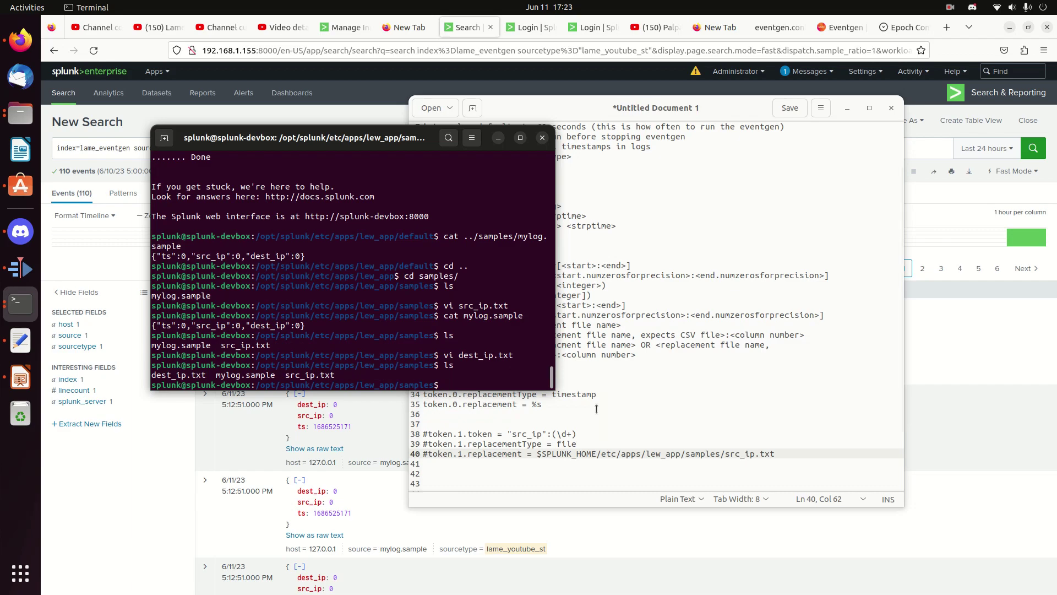
Step: Copy the token.1 src_ip block and paste a duplicate at line 42
click(775, 454)
drag(776, 454, 434, 434)
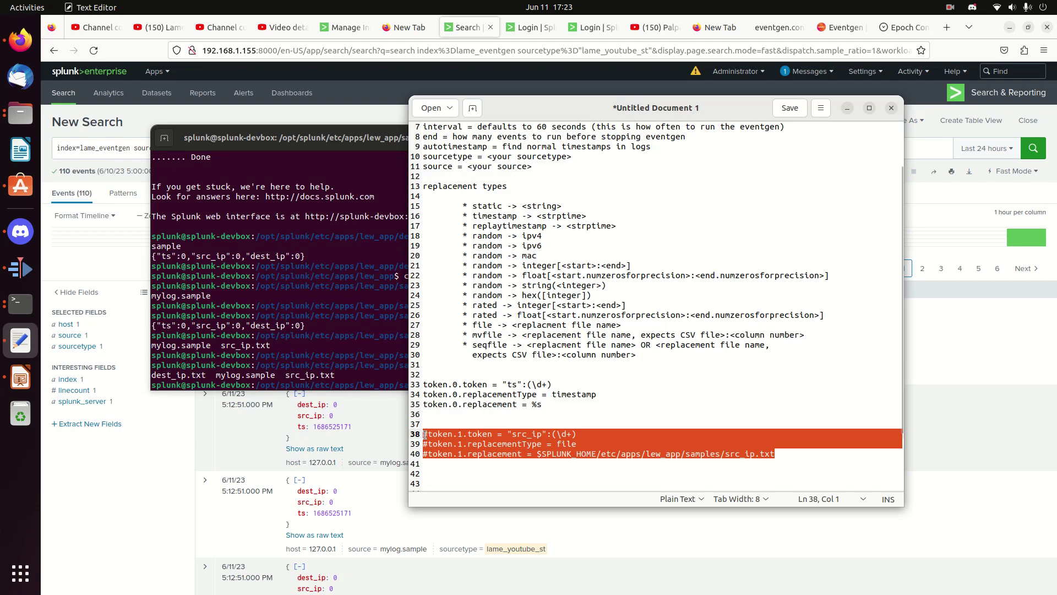
right_click(425, 434)
click(460, 483)
click(557, 472)
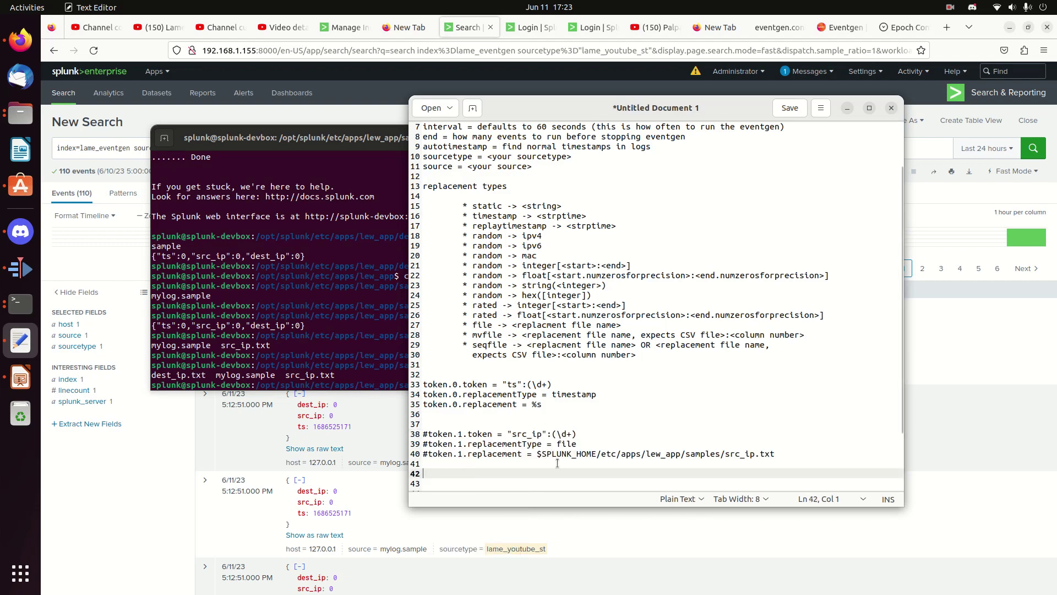
right_click(520, 478)
click(587, 413)
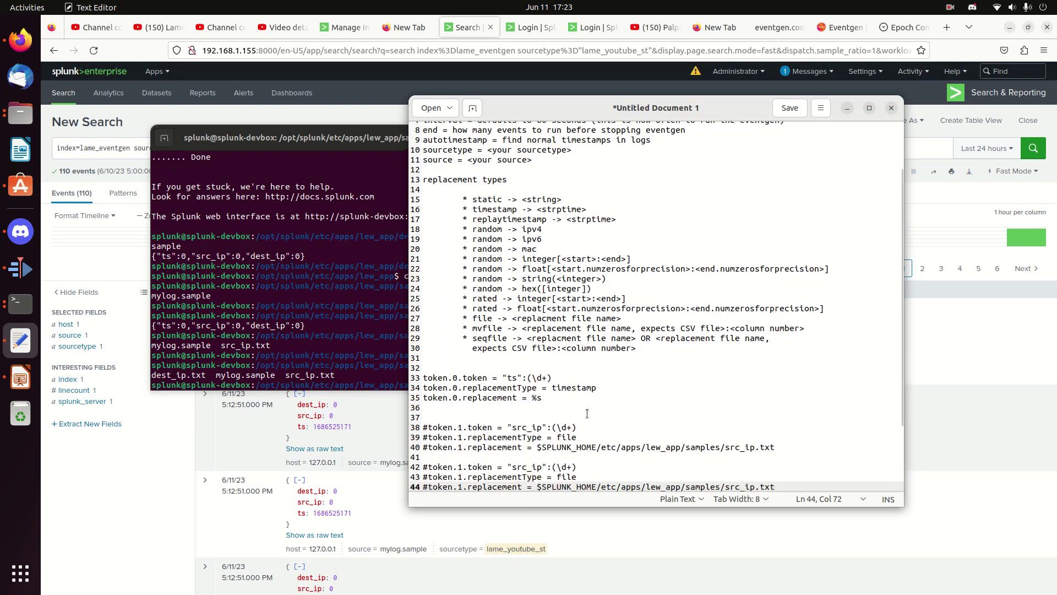
Step: Renumber the pasted block's lines to token.2 and add blank lines after it
key(Up)
key(Up)
key(Left)
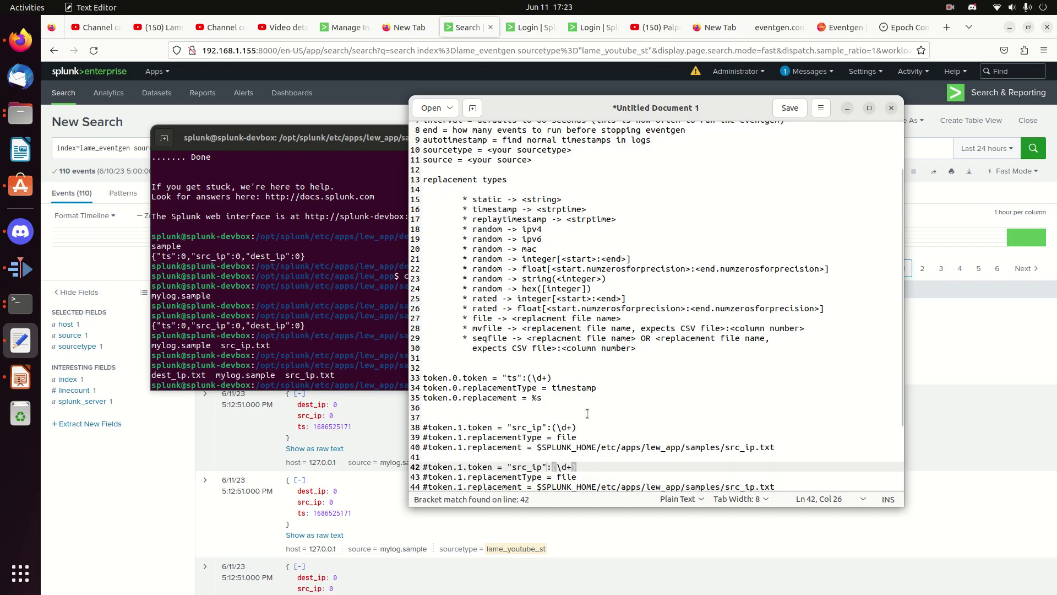
key(ctrl+Left)
key(ctrl+Left)
key(ctrl+Left)
key(Delete)
text(2)
key(Down)
key(Left)
key(Delete)
text(2)
key(Down)
key(Left)
key(Delete)
text(2)
key(Up)
key(Up)
key(Up)
key(Up)
key(Up)
key(Up)
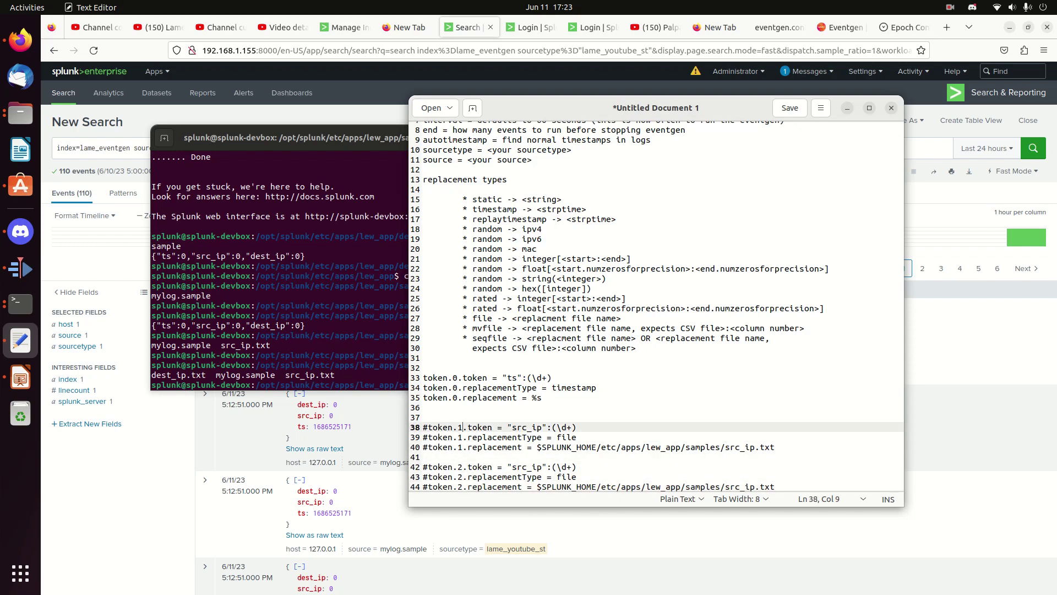
key(Up)
key(Up)
key(Up)
key(Down)
key(Down)
key(Down)
key(Down)
key(Down)
key(Down)
key(Down)
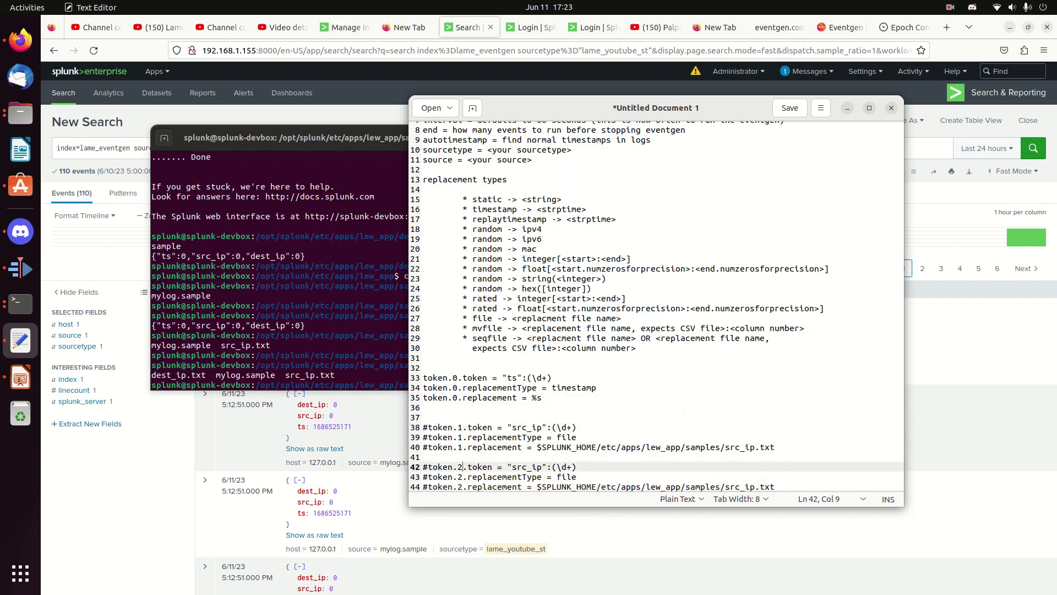
key(Down)
key(Down)
key(End)
key(Return)
key(Return)
key(Up)
key(Up)
key(Up)
key(Up)
key(Up)
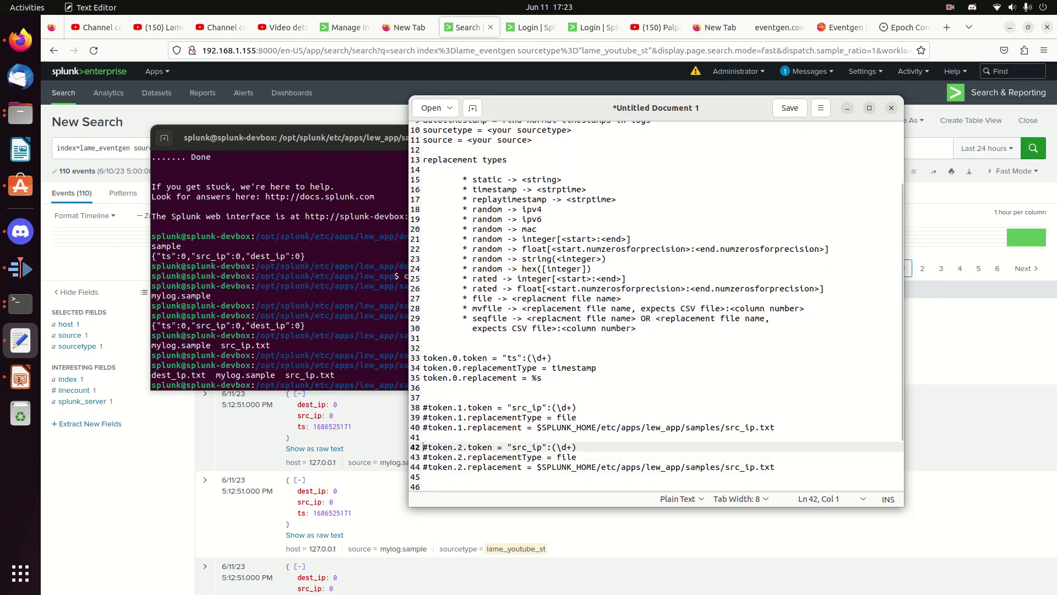
Step: Change src to dest in the token.2 field name and file path to dest_ip.txt
click(518, 447)
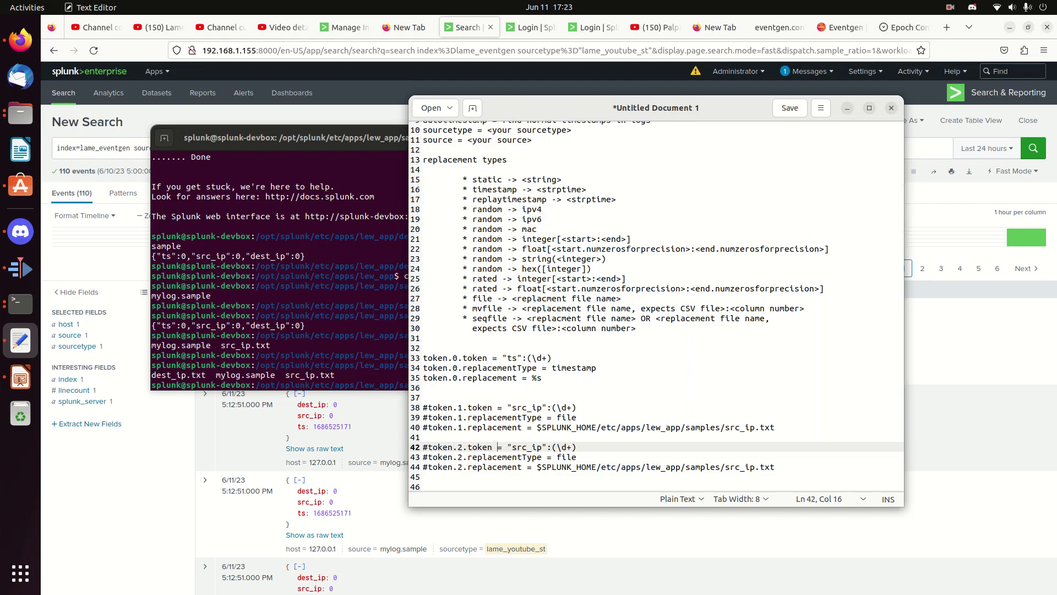
key(BackSpace)
key(BackSpace)
key(BackSpace)
text(dest)
key(Down)
key(Down)
key(Right)
key(Right)
key(Right)
key(Right)
key(Right)
key(Right)
key(Right)
key(Right)
key(Right)
key(Right)
key(BackSpace)
key(BackSpace)
key(BackSpace)
text(dest)
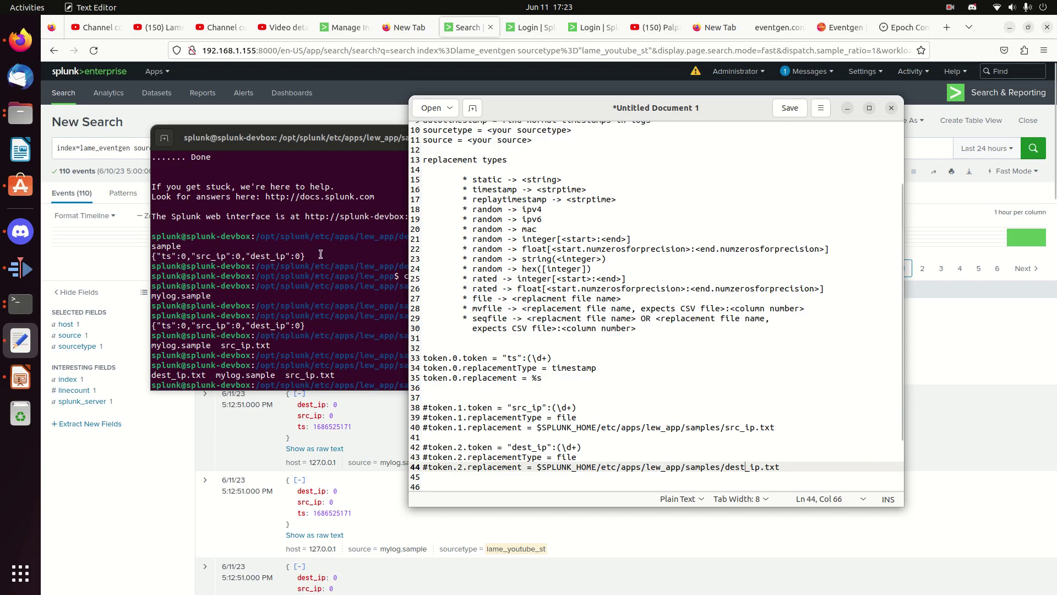
drag(326, 136, 279, 140)
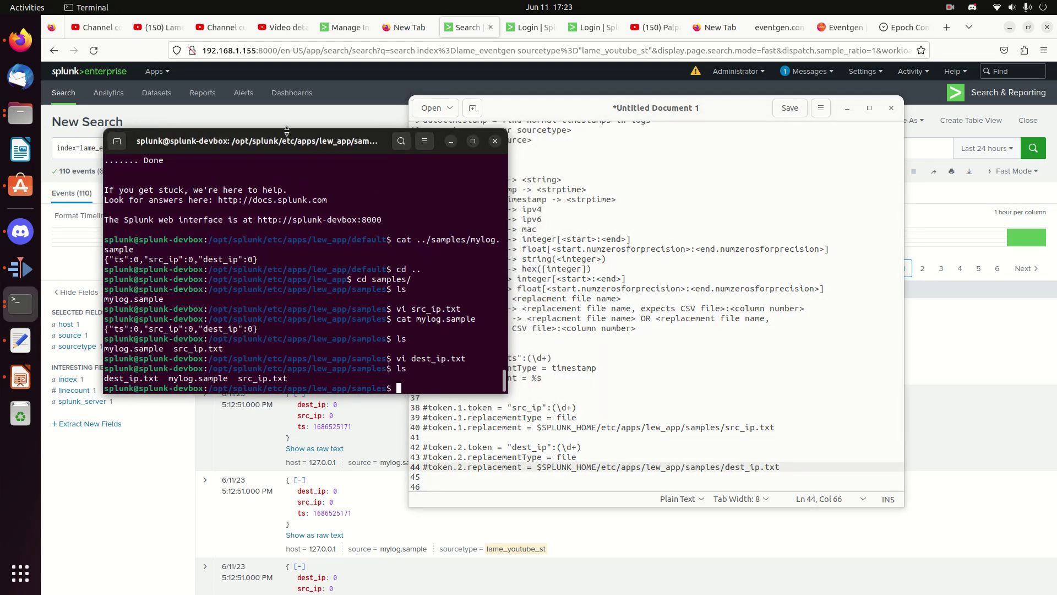
Step: List samples showing dest_ip.txt and src_ip.txt, then open default/eventgen.conf in vi
text(ls)
key(Return)
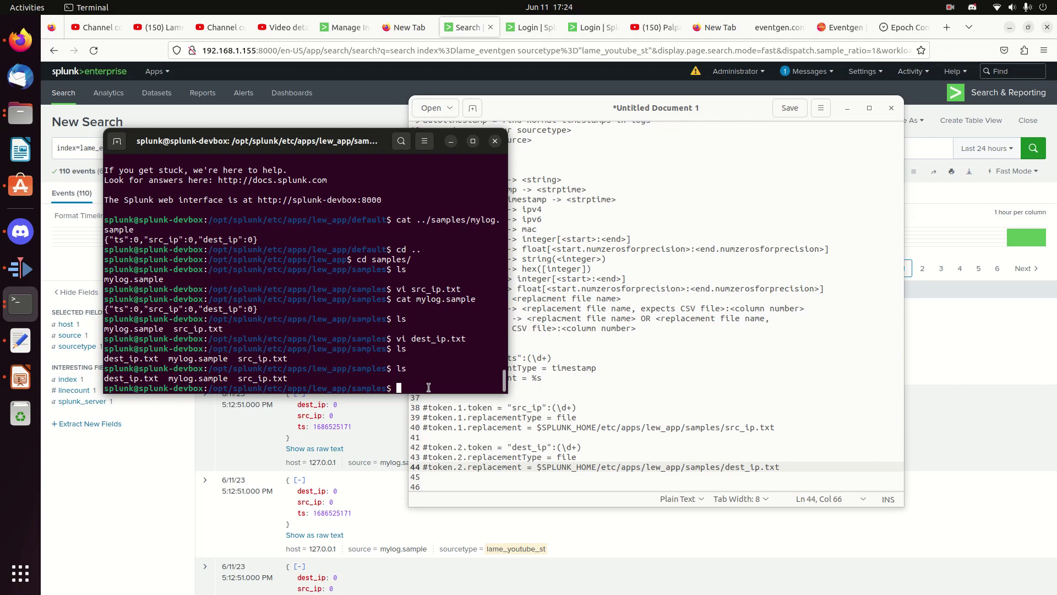
text(cd ..)
key(Return)
text(cd default/)
key(Return)
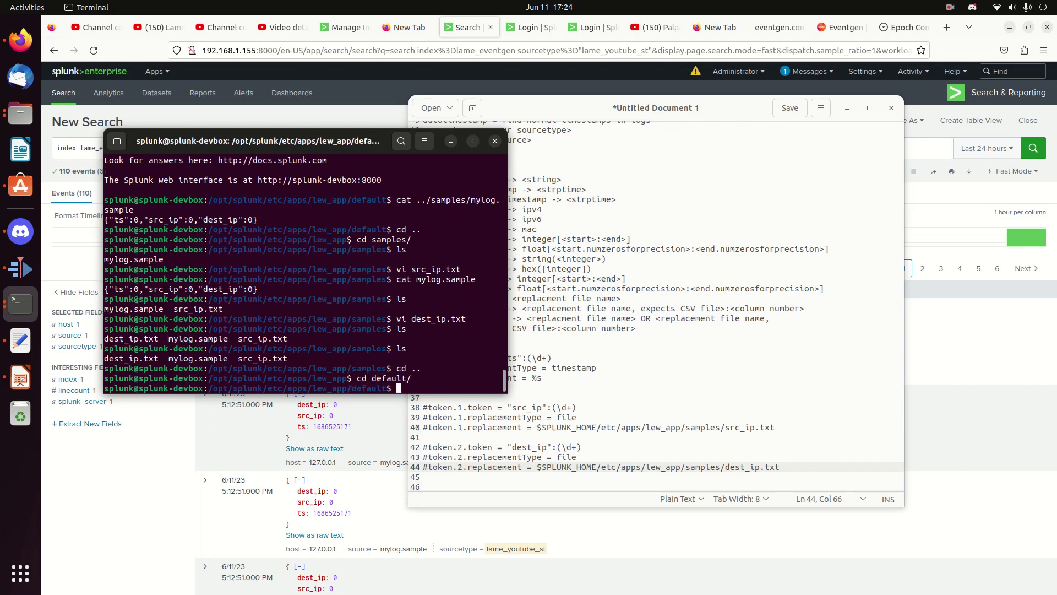
text(vi eventgen.conf)
Step: Open eventgen.conf in vi and start a new line after the stanza in insert mode
key(Return)
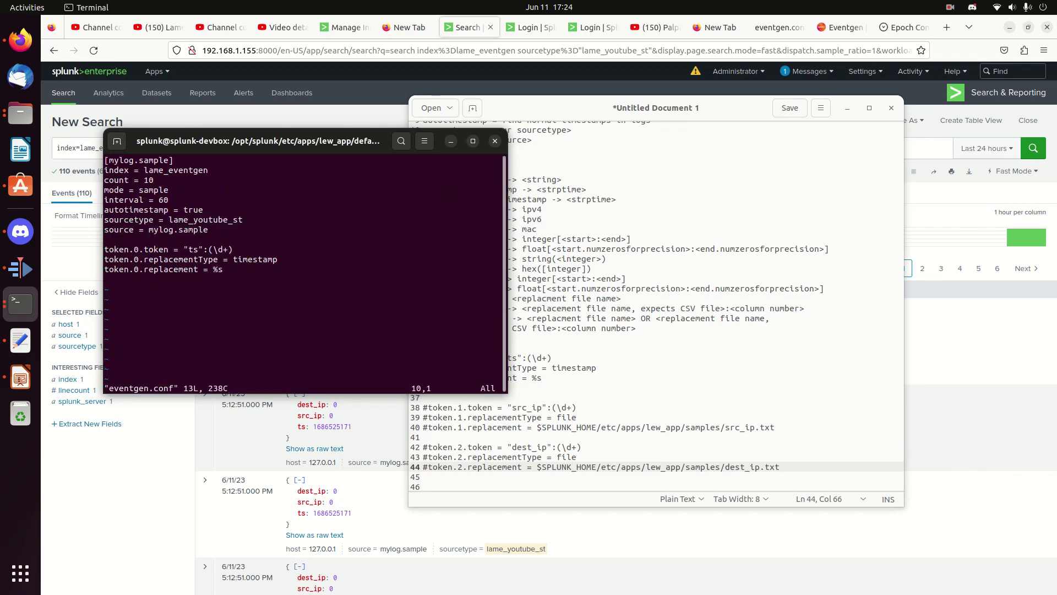
key(Down)
key(Down)
key(Down)
key(i)
key(Return)
Step: Copy the commented token lines 38–44 from the gedit notes and paste them into eventgen.conf
click(869, 455)
drag(869, 465, 421, 410)
right_click(438, 413)
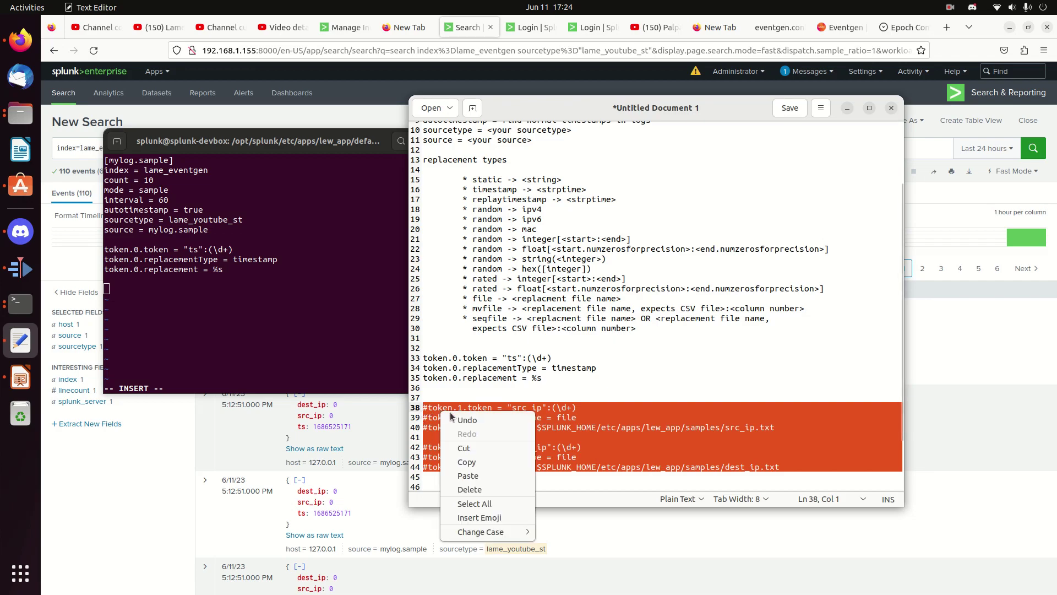
click(471, 461)
click(129, 298)
right_click(128, 296)
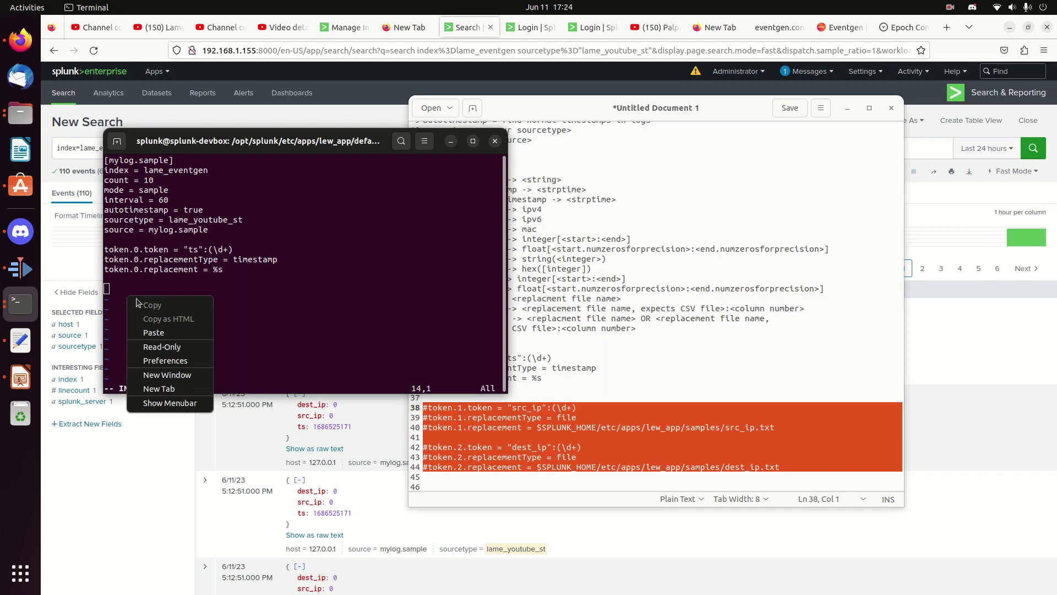
click(153, 333)
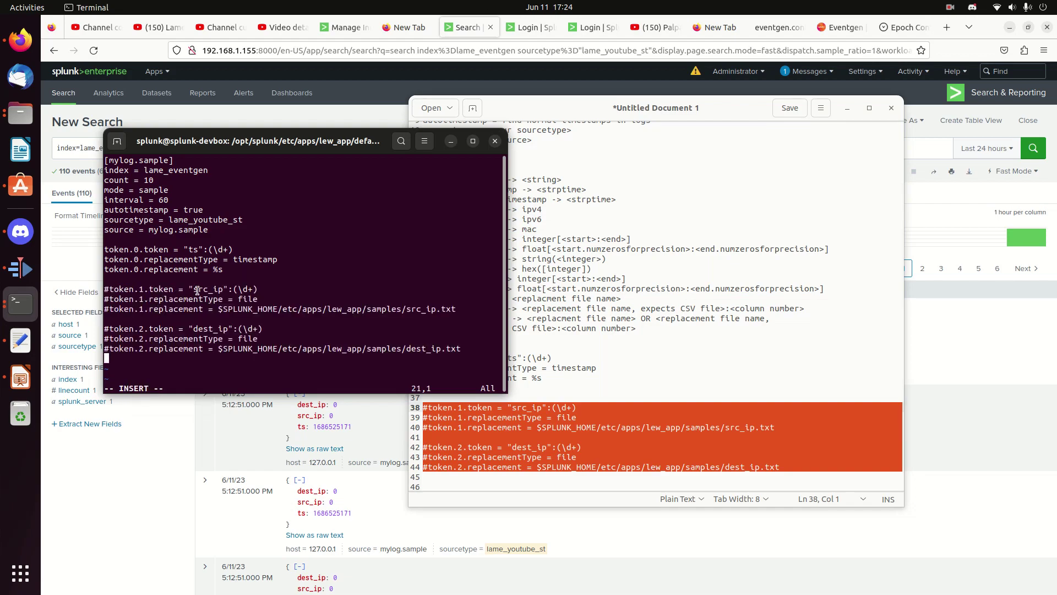
Step: Tidy the blank separator line above the pasted token lines
key(Up)
key(Up)
key(Up)
key(Up)
key(Up)
key(Up)
key(Up)
key(Return)
key(BackSpace)
key(Return)
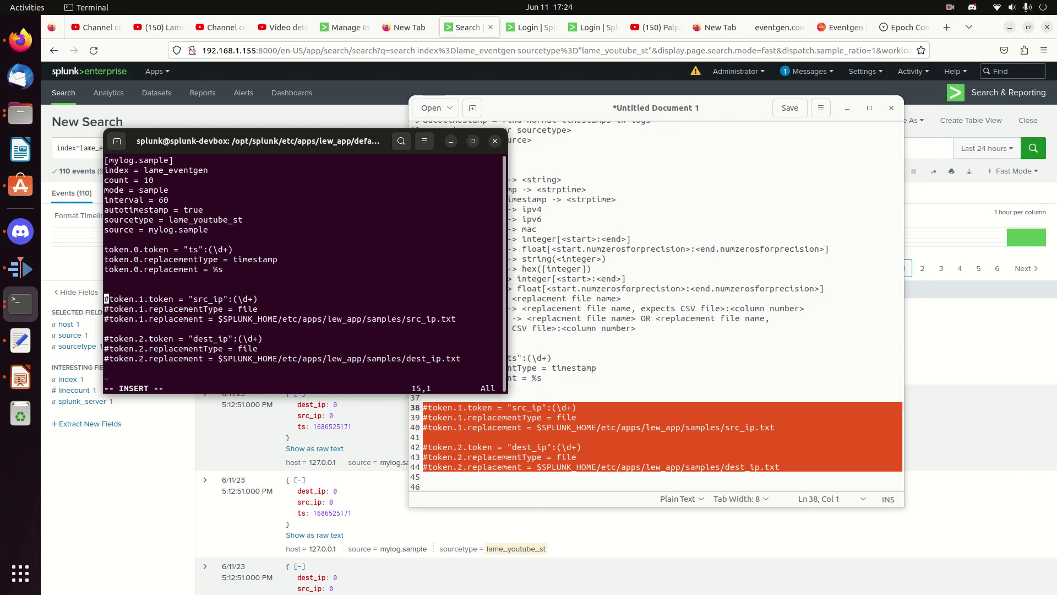
key(BackSpace)
Step: Uncomment the token.1 and token.2 token, replacementType and replacement lines
key(Delete)
key(Down)
key(Delete)
key(Down)
key(Delete)
key(Down)
key(Down)
key(Delete)
key(Down)
key(Delete)
key(Down)
key(Delete)
key(Right)
key(Up)
key(Up)
key(Up)
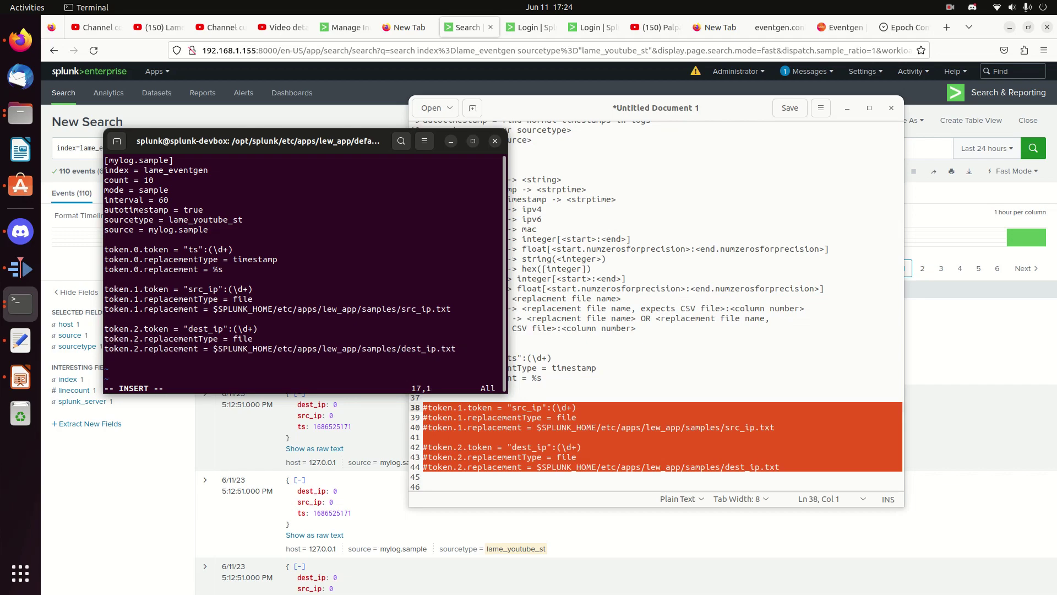
key(Up)
key(Up)
key(Up)
key(Up)
key(Up)
key(Up)
key(Down)
key(Down)
key(Down)
key(Down)
key(Down)
key(Down)
key(Down)
key(Down)
key(Down)
key(Down)
key(Up)
key(Up)
key(Up)
key(Up)
Step: Save eventgen.conf with :wq and restart Splunk with /opt/splunk/bin/splunk restart
key(Escape)
text(:q)
key(Tab)
key(BackSpace)
key(BackSpace)
key(BackSpace)
key(BackSpace)
text(wq)
key(Return)
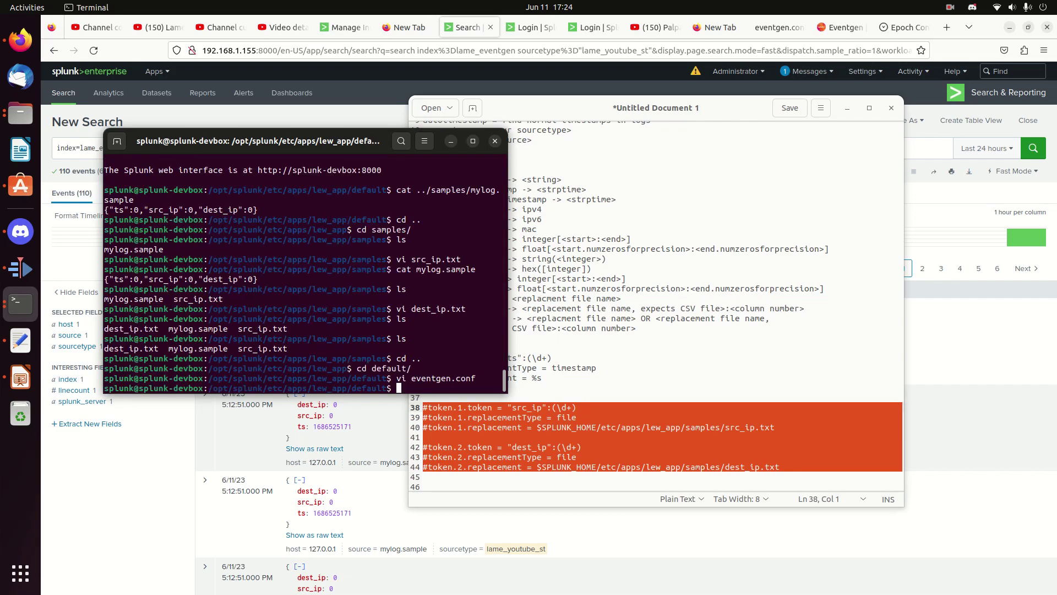
text(/opt/splunk/bin/splunk restart)
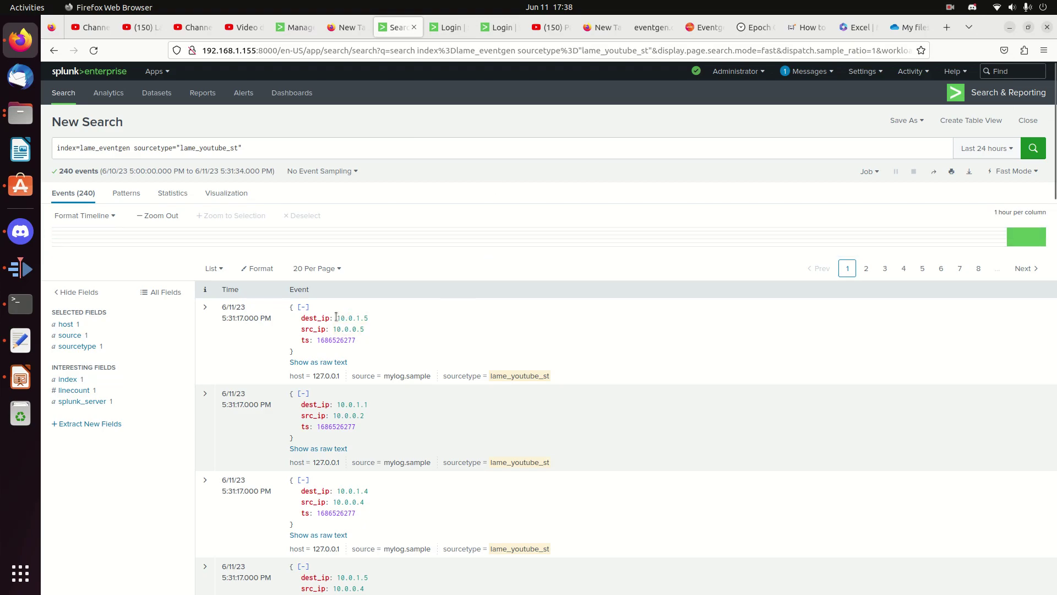
Step: Highlight the first event's generated dest_ip and src_ip values, 10.0.1.5 and 10.0.0.5
drag(337, 318, 364, 318)
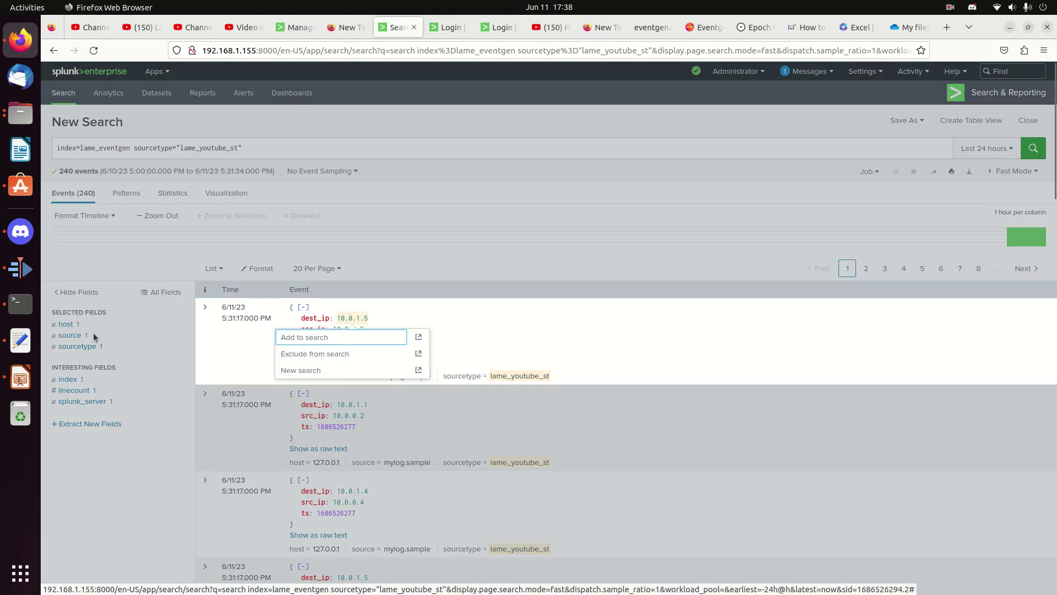
Step: Move from the app folder into samples/ and list the sample files
click(30, 313)
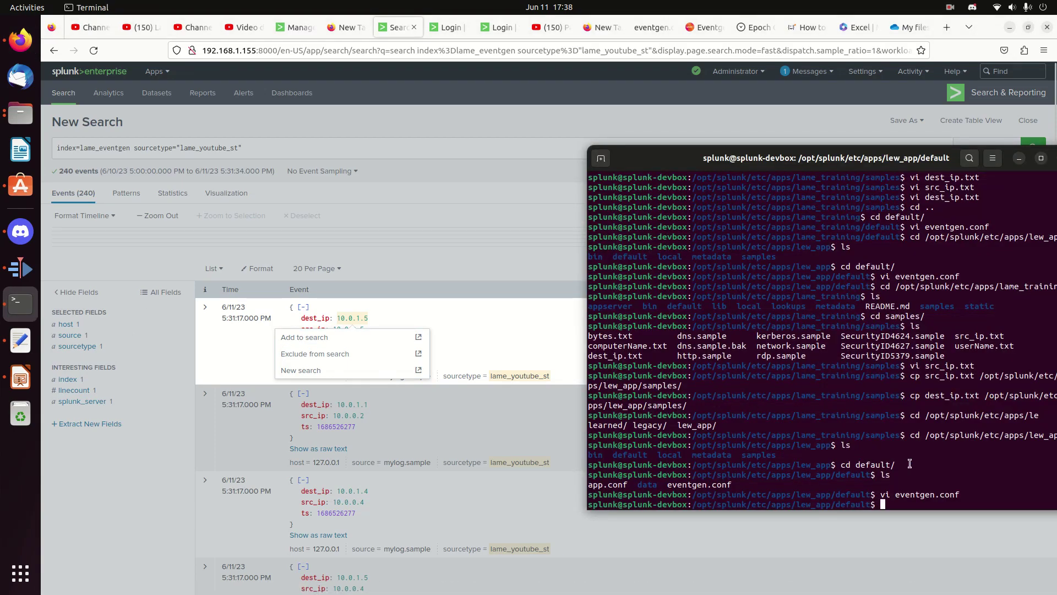
text(cd ..)
key(Return)
text(cd ds)
key(BackSpace)
key(BackSpace)
text(samples/)
key(Return)
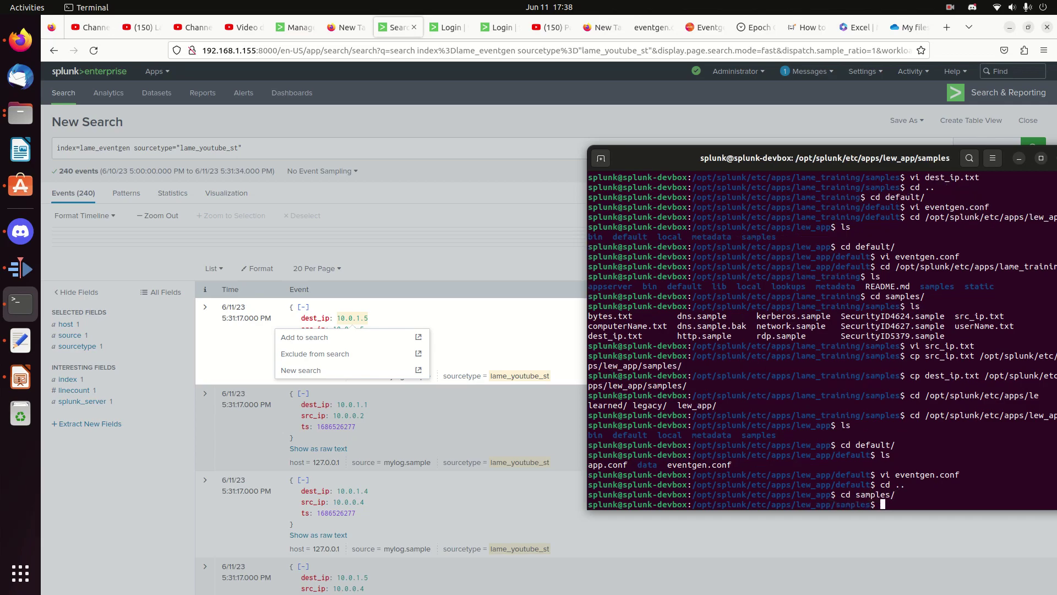
text(ls)
key(Return)
Step: Open src_ip.txt in vi to view addresses 10.0.0.1 through 10.0.0.5
text(vi )
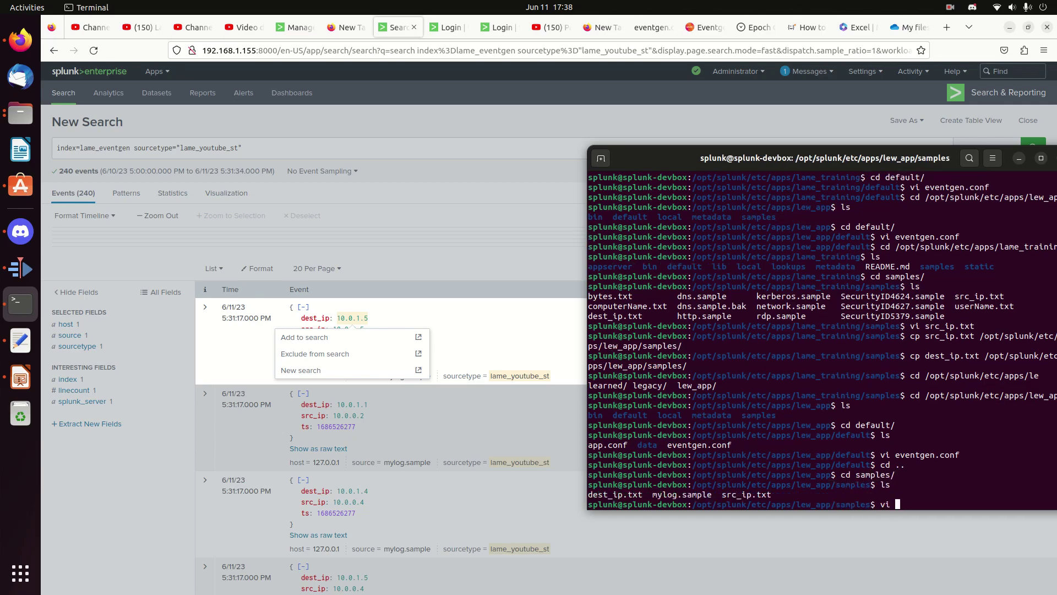
text(sr)
key(Tab)
key(Return)
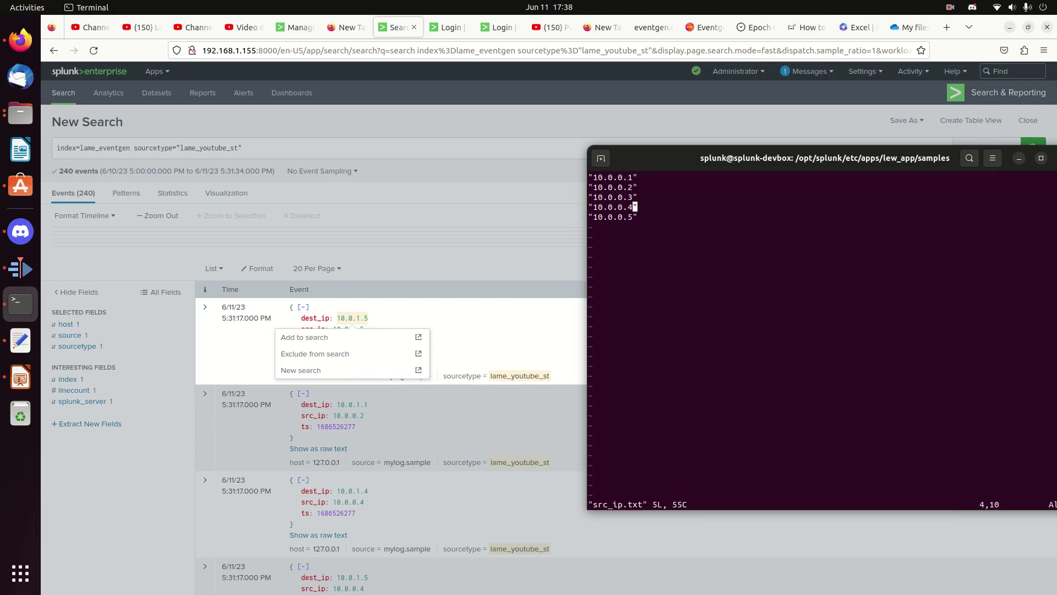
key(Down)
key(Up)
key(Up)
key(Up)
key(Up)
click(500, 267)
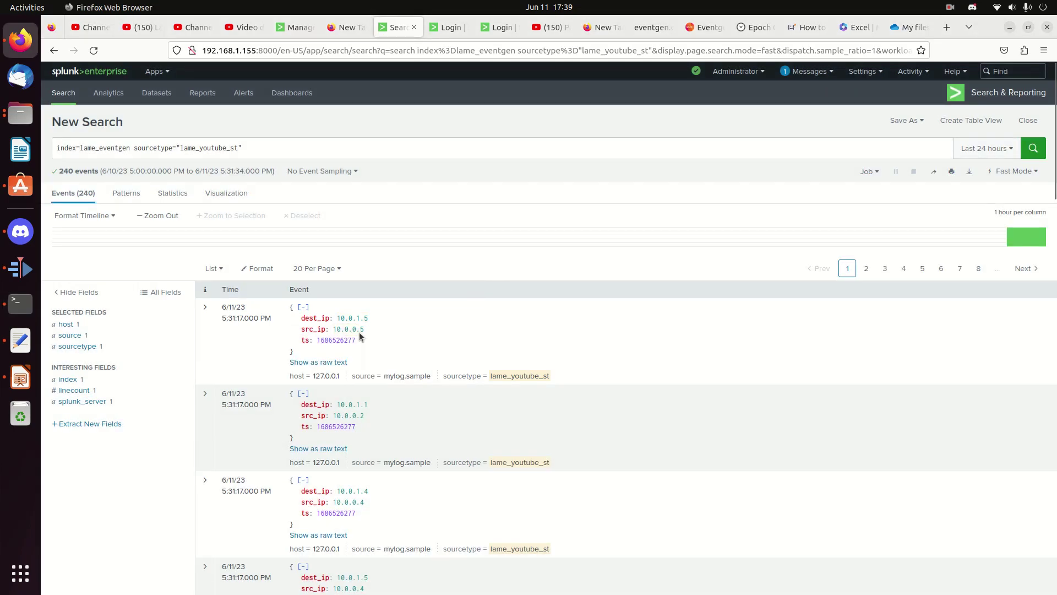
click(20, 304)
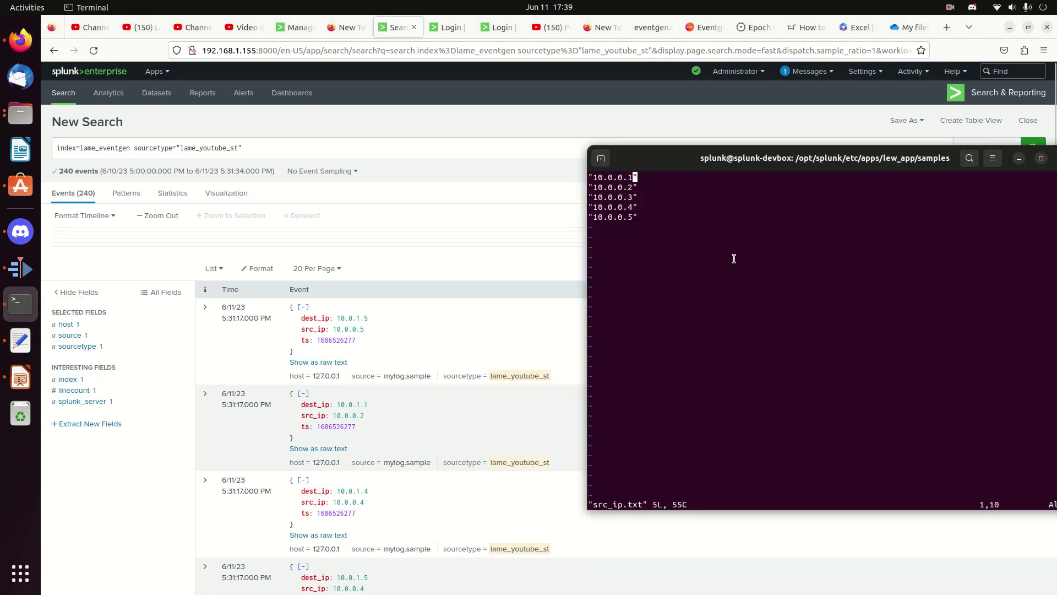
Step: Quit src_ip.txt and open dest_ip.txt in vi, listing 10.0.1.1 through 10.0.1.5
text(:q)
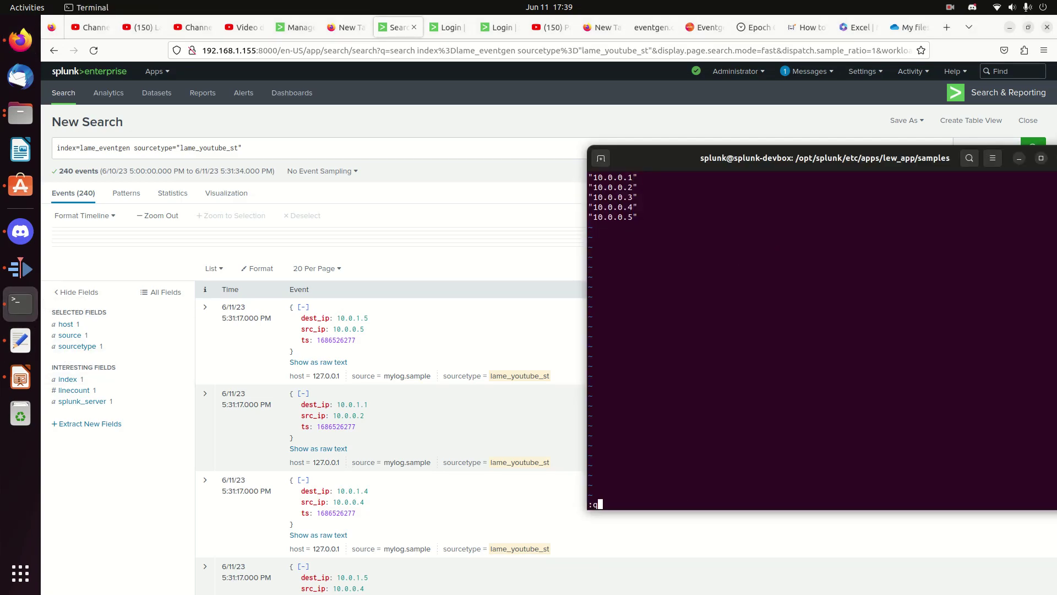
key(Return)
text(vi des)
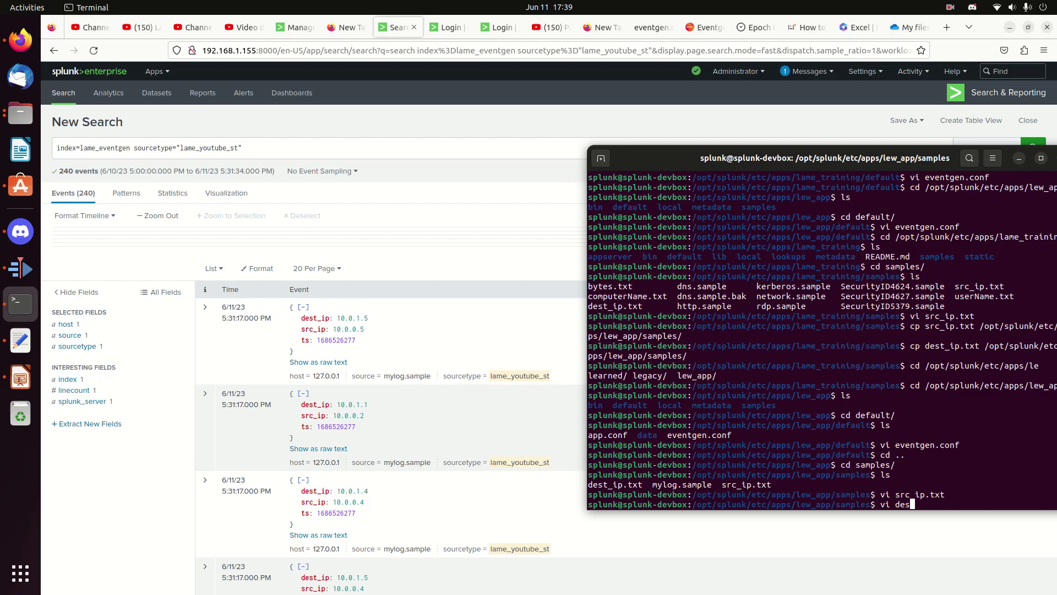
key(Tab)
key(Return)
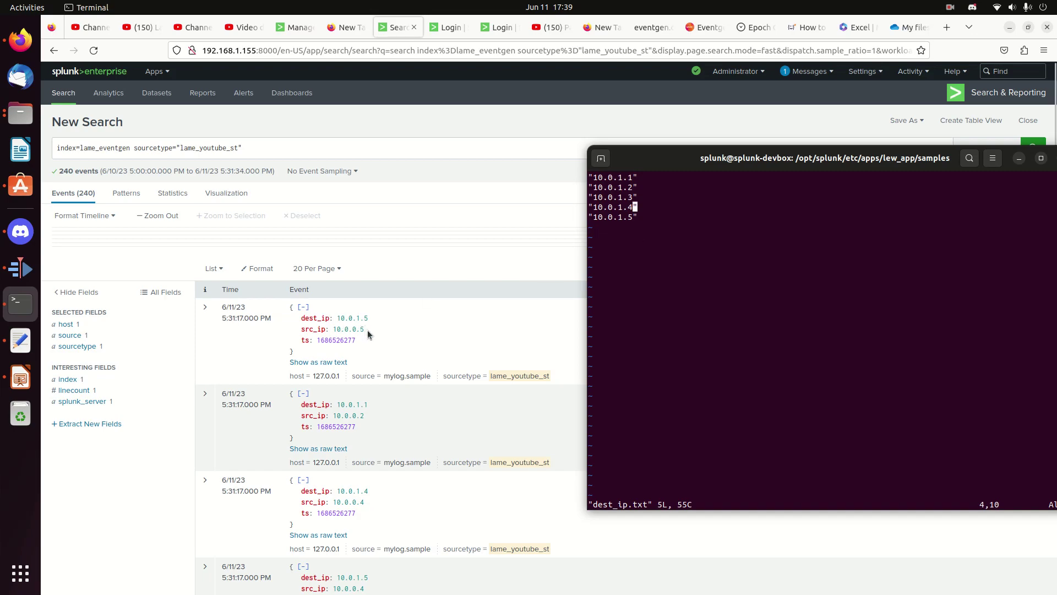
Step: Return to the Splunk lame_eventgen search listing 240 events with generated IPs
click(425, 147)
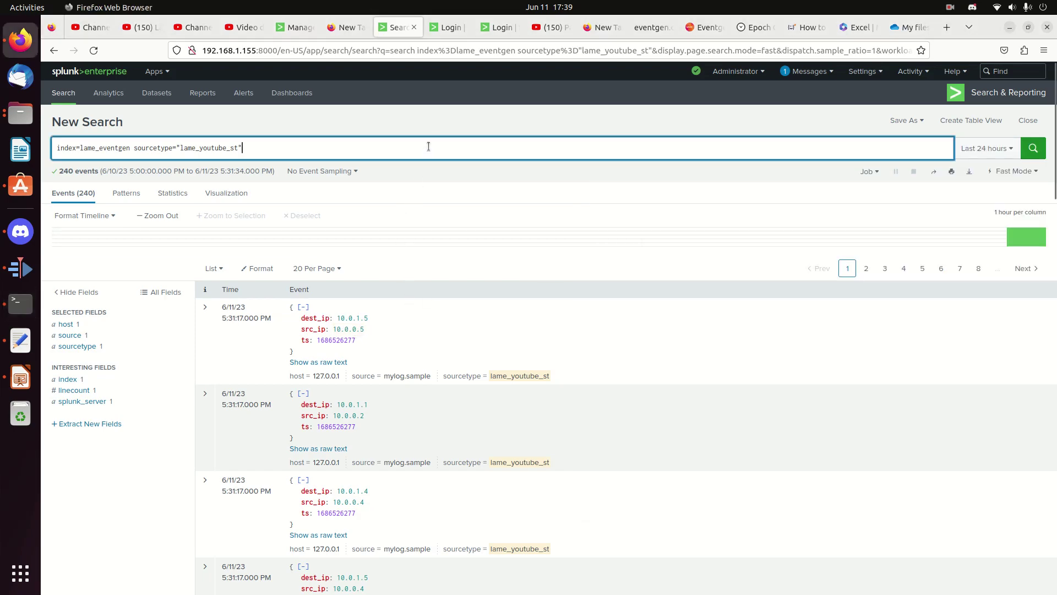